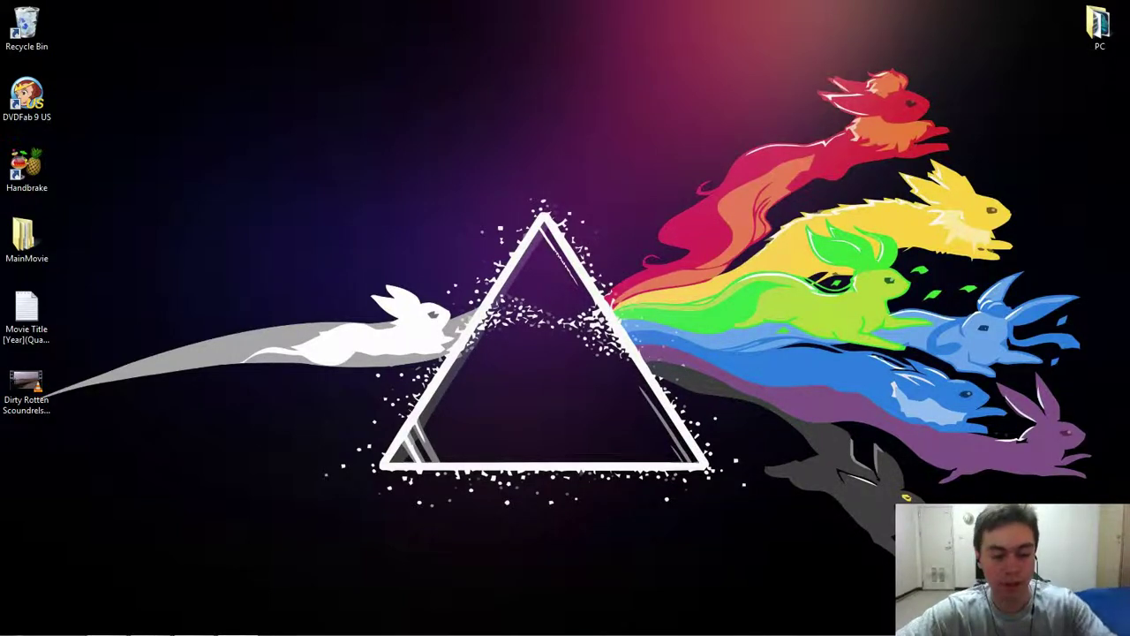
- Launch DVDFab 9 and dismiss the 'Failed to initialize the burning engine' error
double_click(32, 104)
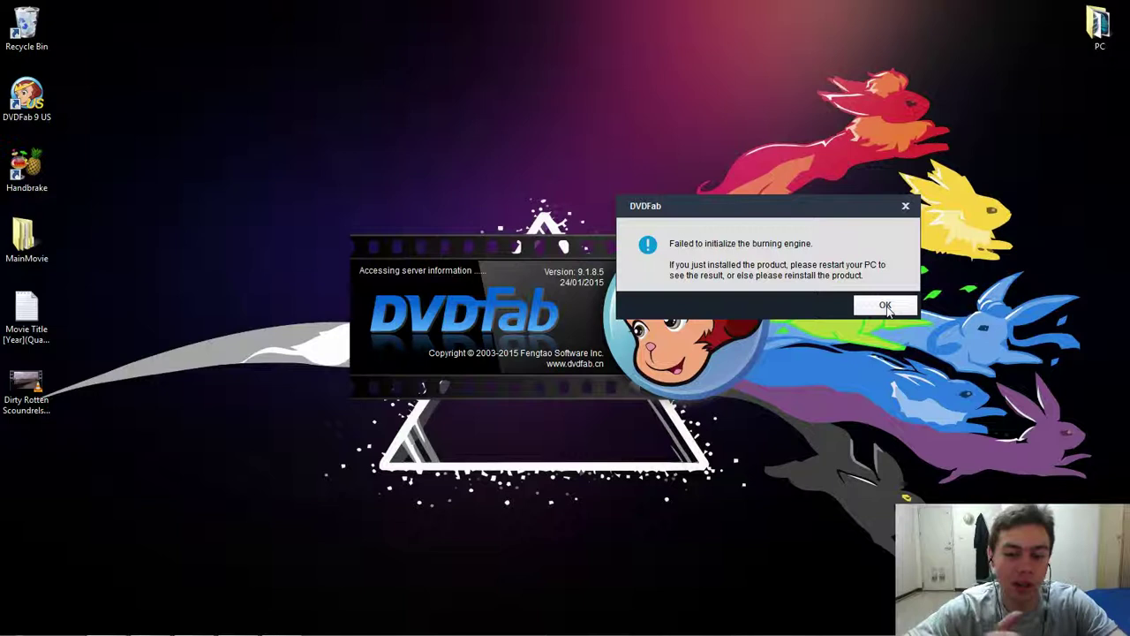
left_click(885, 306)
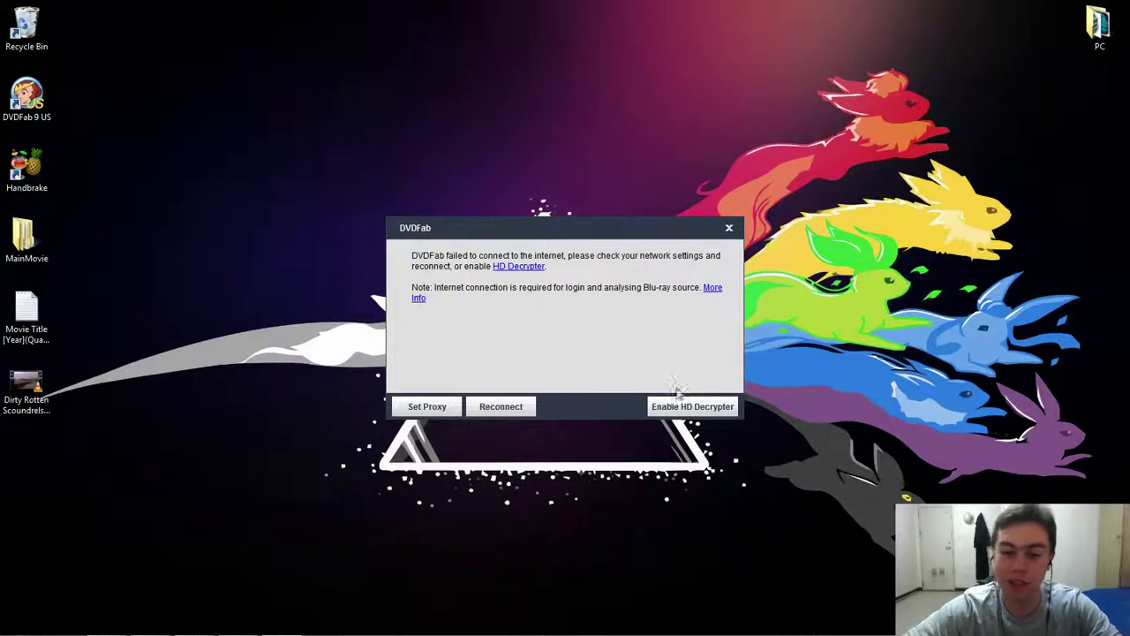
- Continue offline with HD Decrypter enabled and move the DVDFab window toward the screen centre
left_click(668, 409)
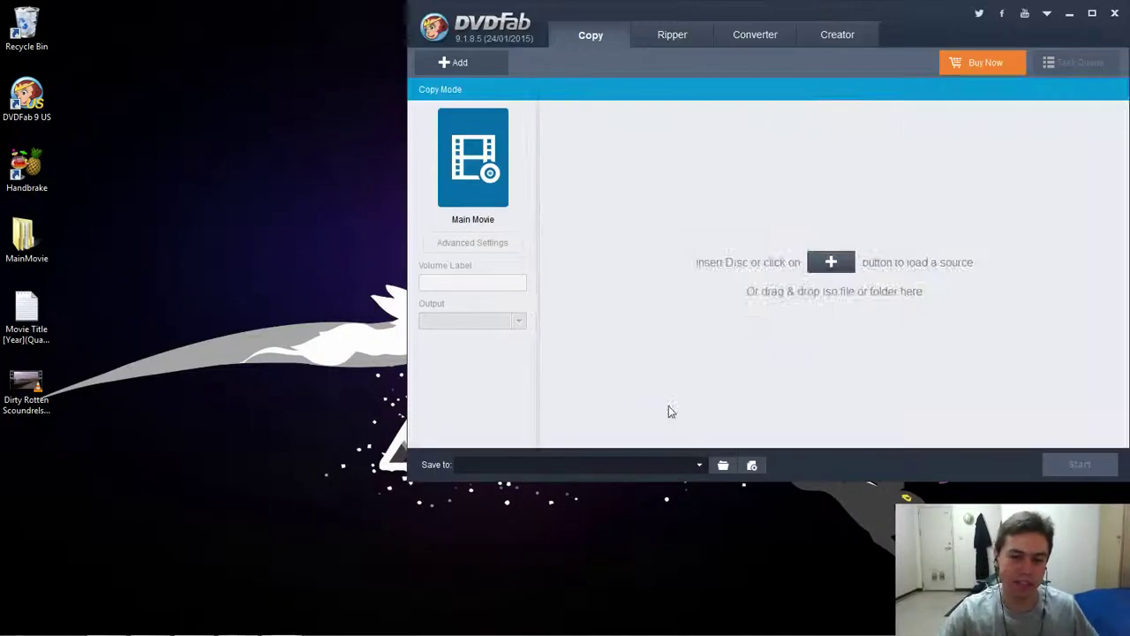
left_click_drag(808, 18, 547, 68)
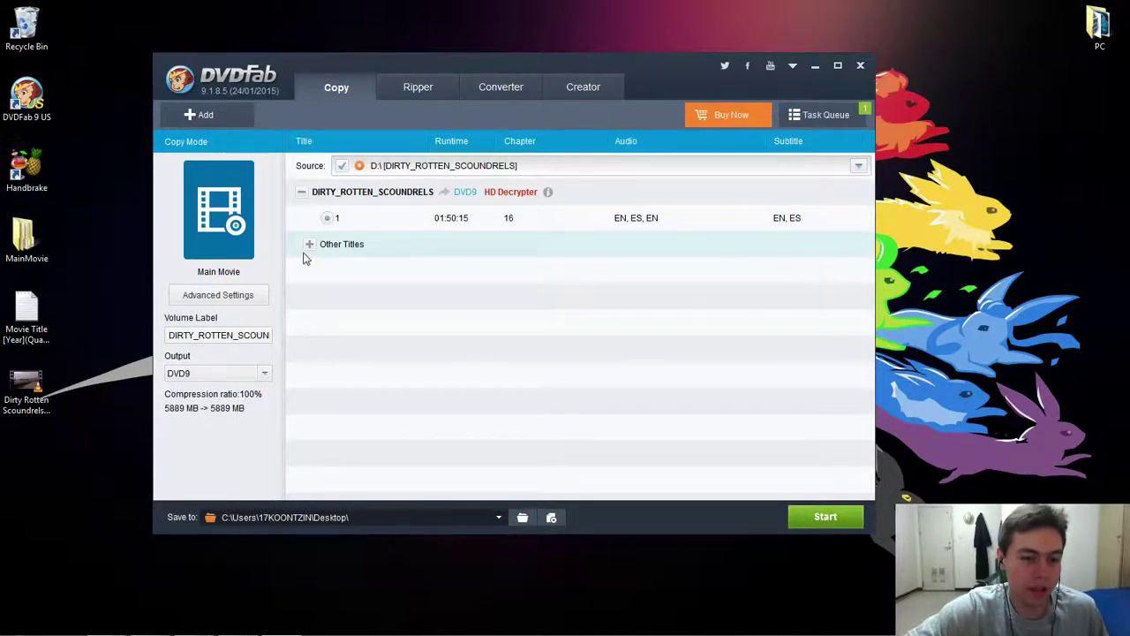
left_click(265, 374)
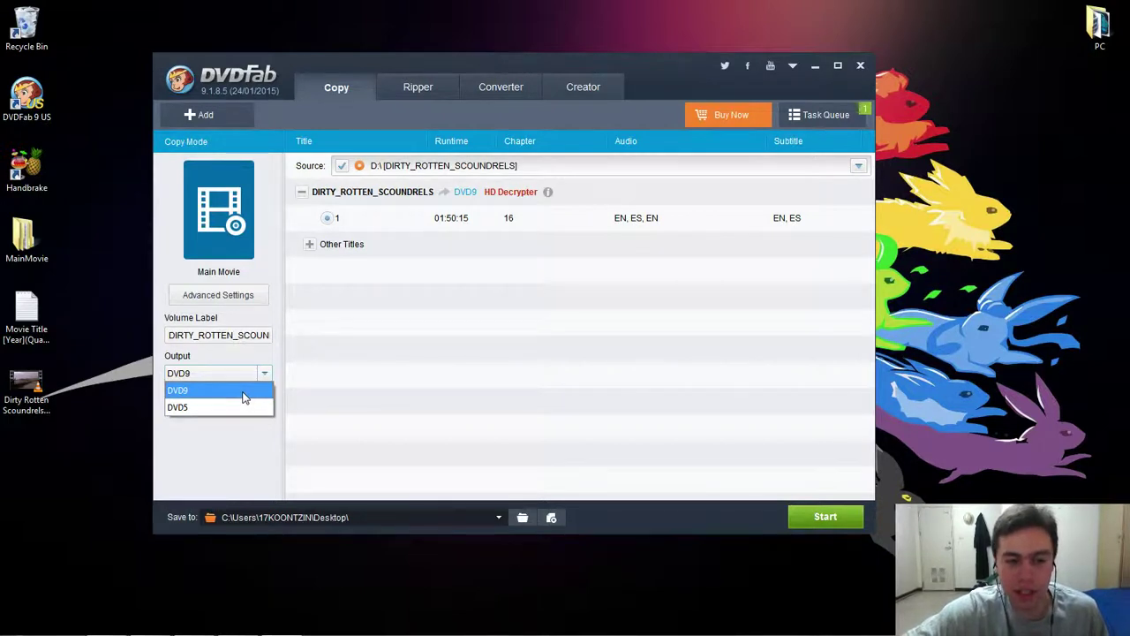
left_click(245, 390)
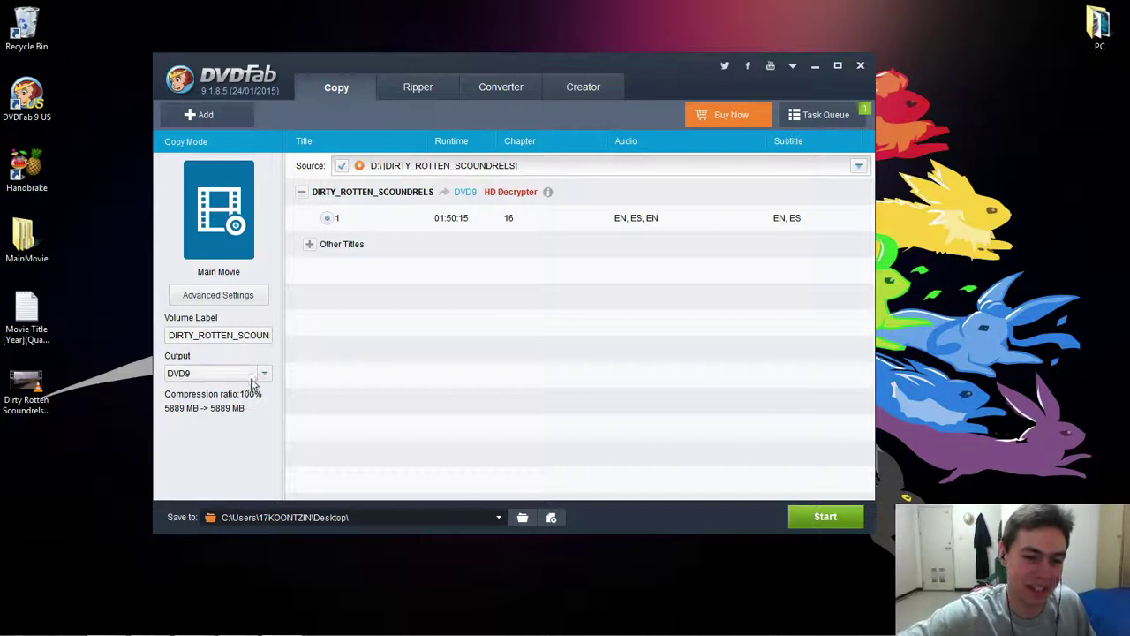
left_click(262, 373)
left_click(235, 409)
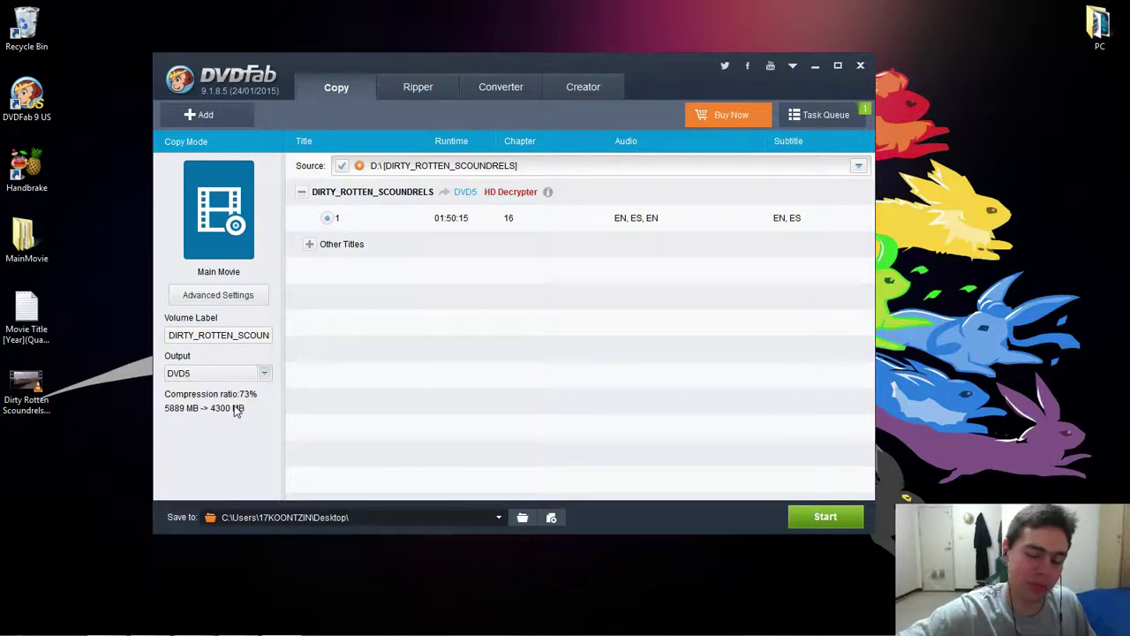
left_click(261, 374)
left_click(253, 393)
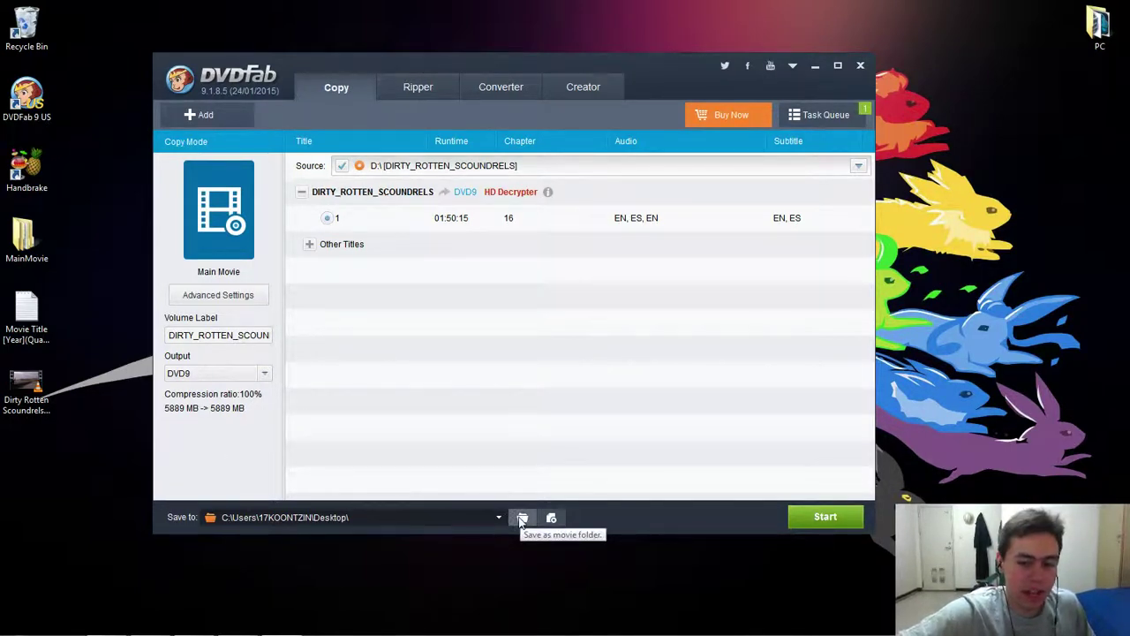
- Save the DIRTY_ROTTEN_SCOUNDRELS copy as a movie folder on the Desktop
left_click(522, 518)
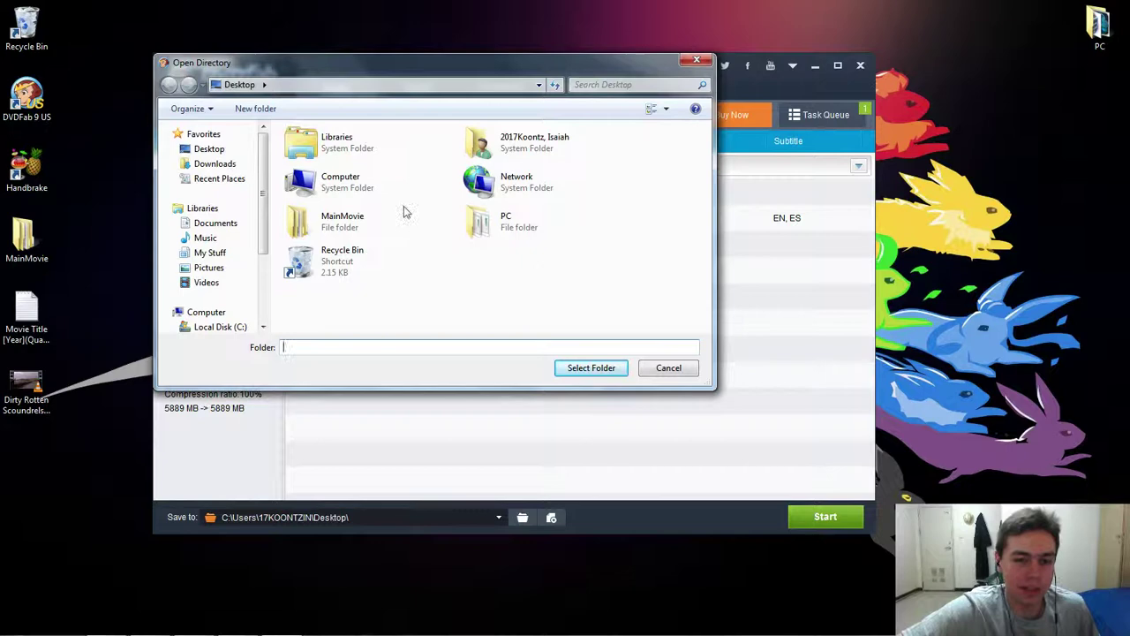
left_click(606, 368)
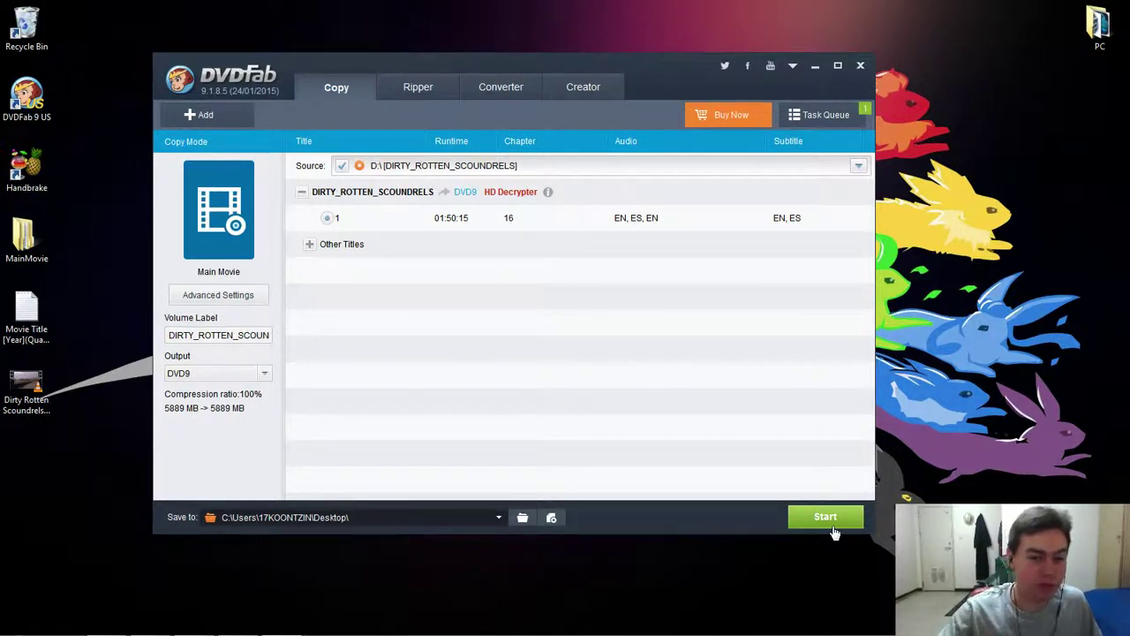
- Close DVDFab, check the VOB files in MainMovie > DIRTY_ROTTEN_SCOUNDRELS > VIDEO_TS, then close Explorer
left_click(860, 67)
double_click(27, 240)
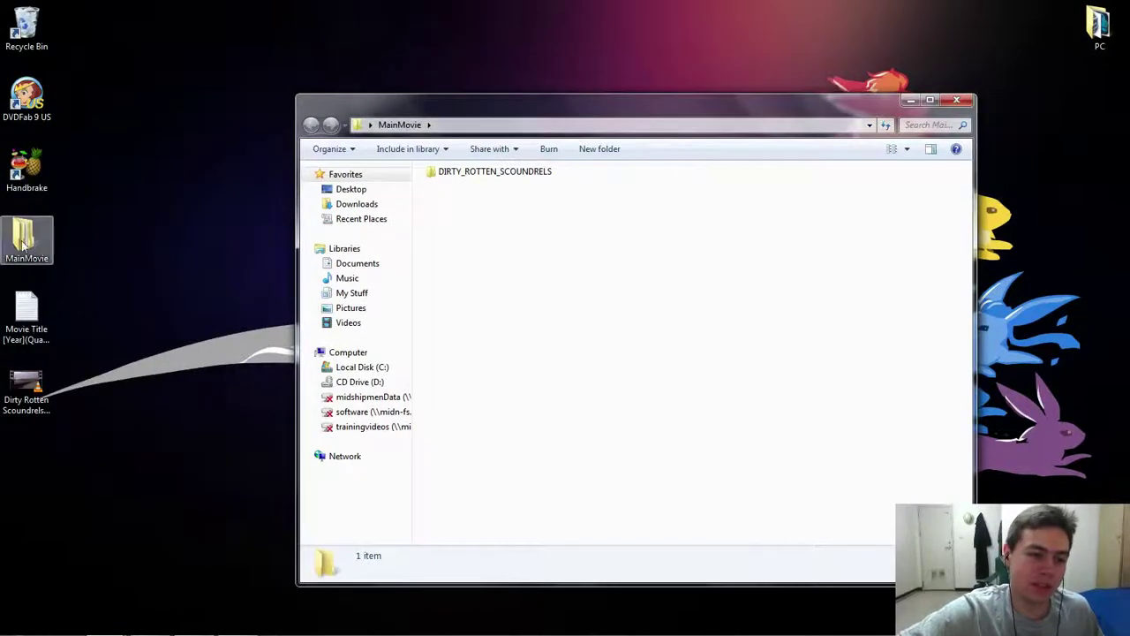
double_click(498, 179)
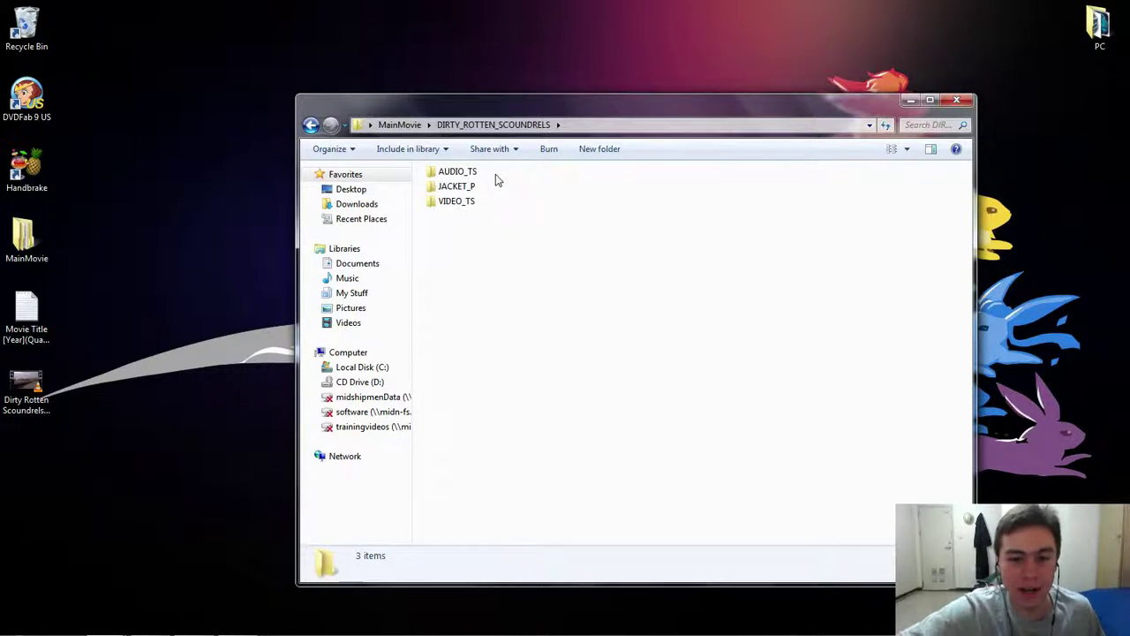
left_click(448, 205)
double_click(447, 205)
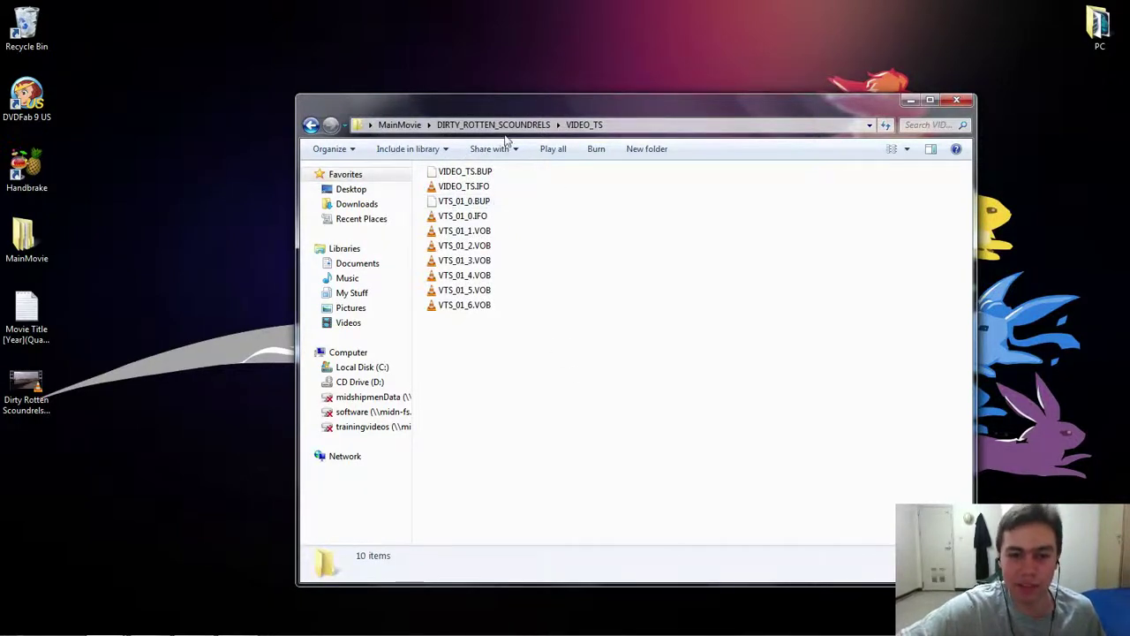
left_click(399, 124)
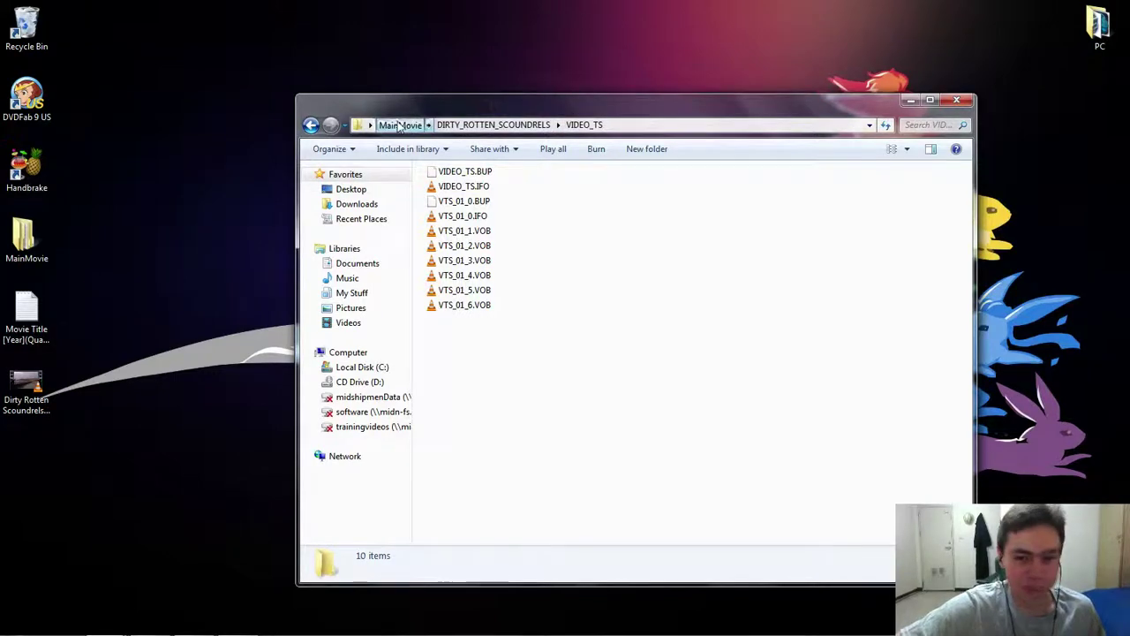
left_click(957, 99)
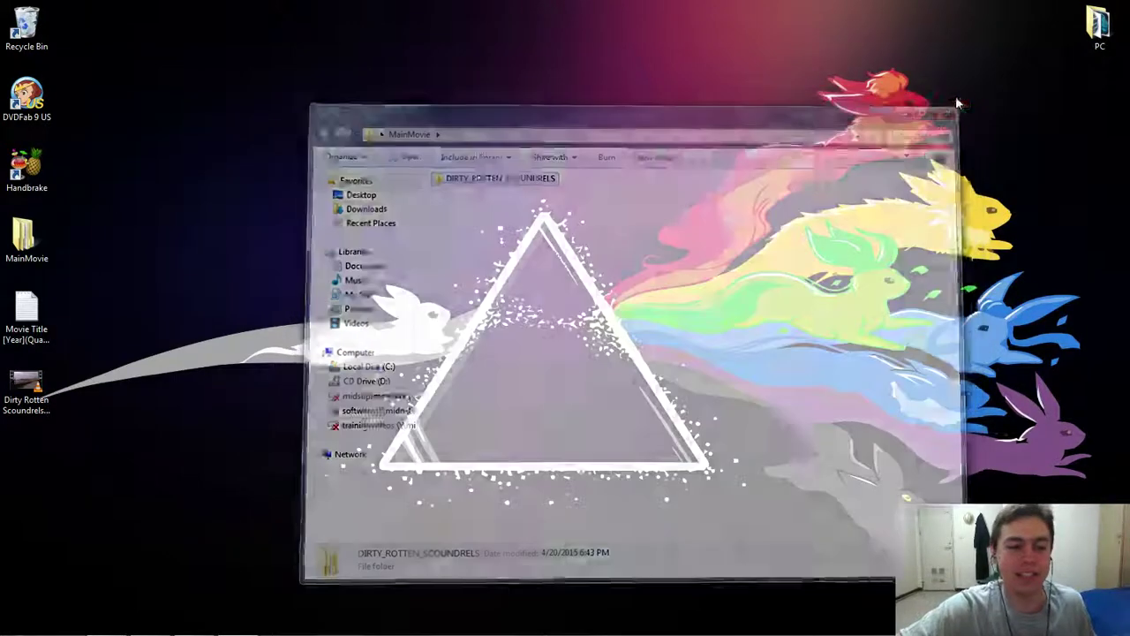
- Launch HandBrake and load the DIRTY_ROTTEN_SCOUNDRELS folder from MainMovie as the source
double_click(42, 180)
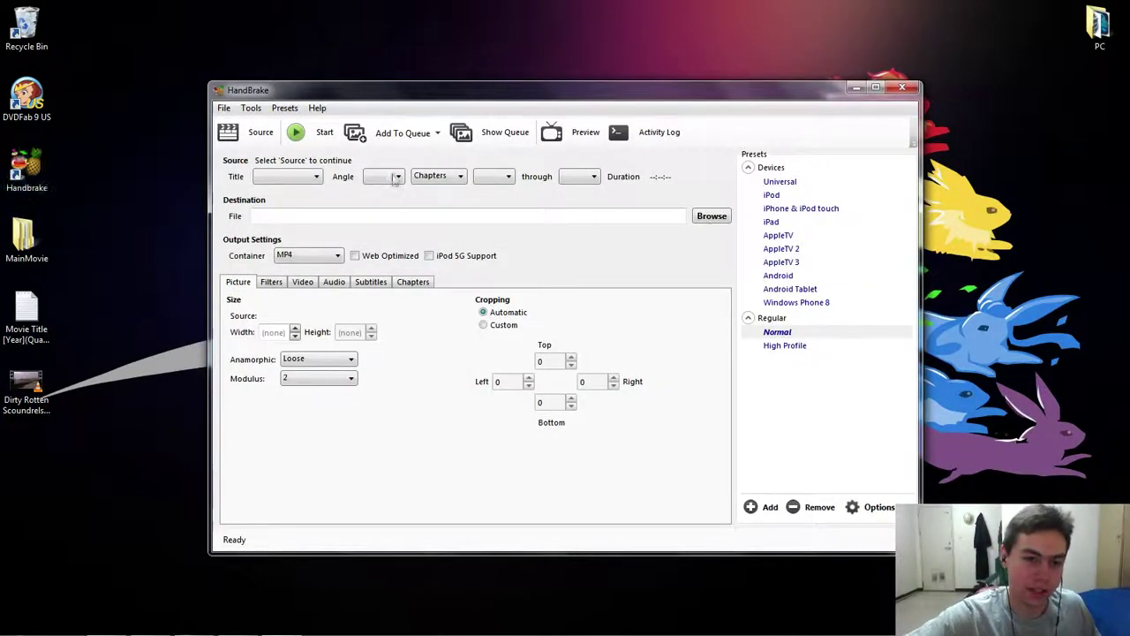
left_click(263, 132)
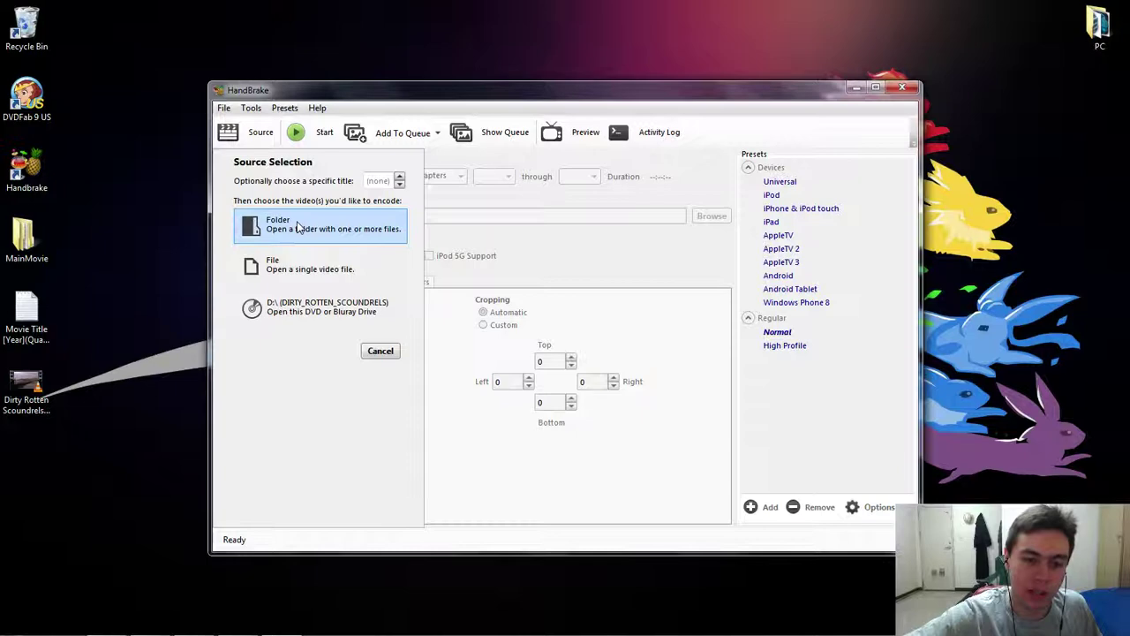
left_click(298, 228)
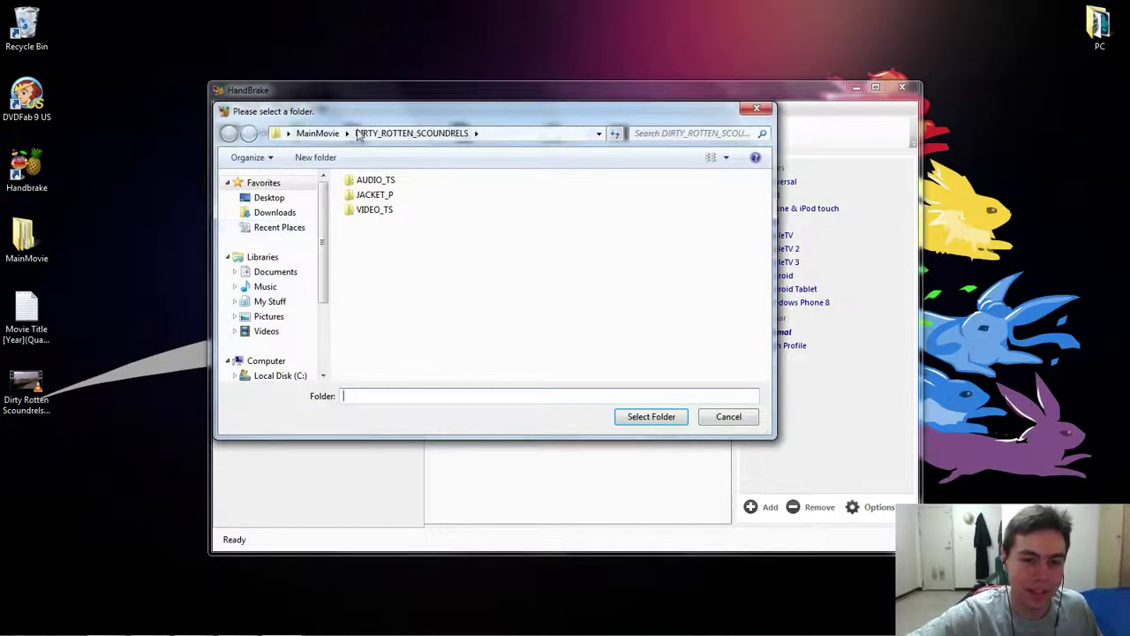
left_click(322, 132)
left_click(421, 184)
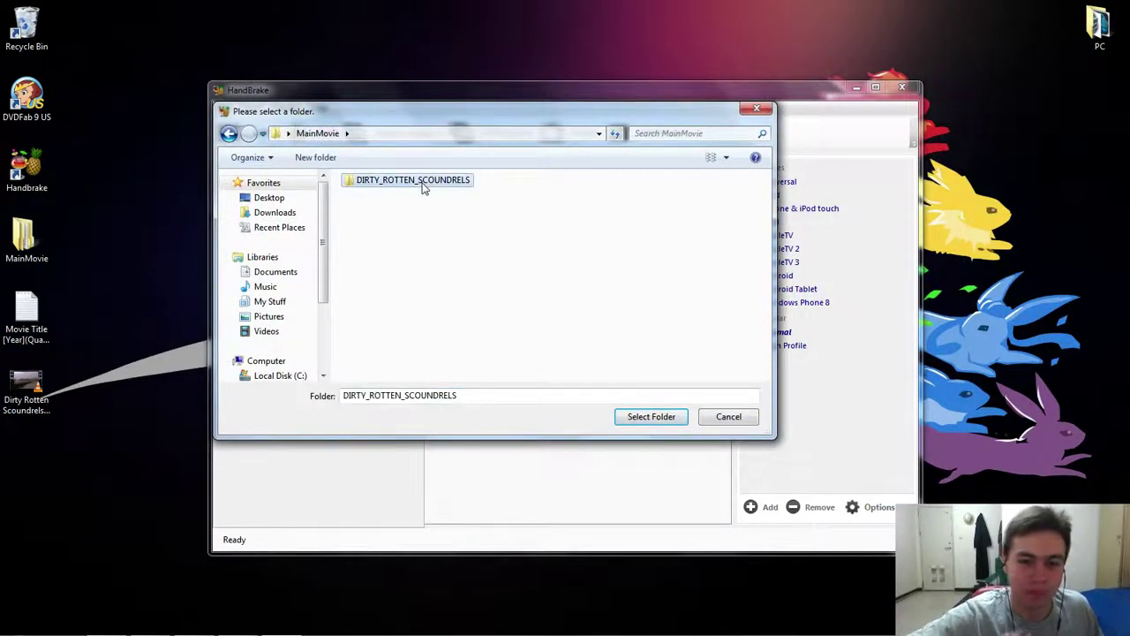
left_click(651, 416)
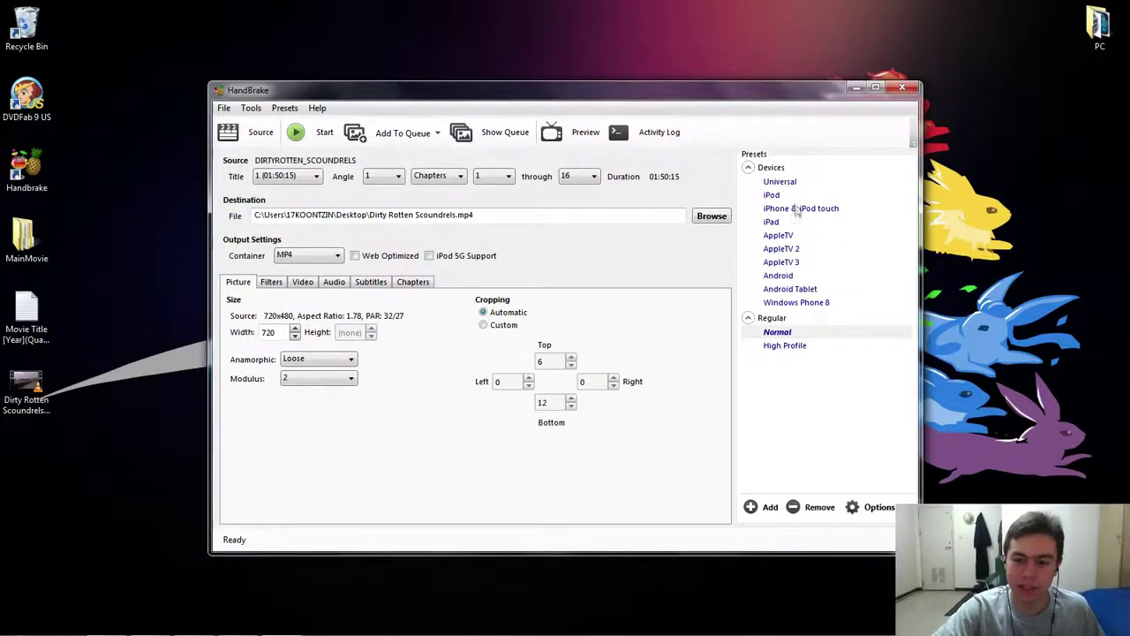
- Apply the High Profile preset and keep English as the first audio track's source
left_click(784, 346)
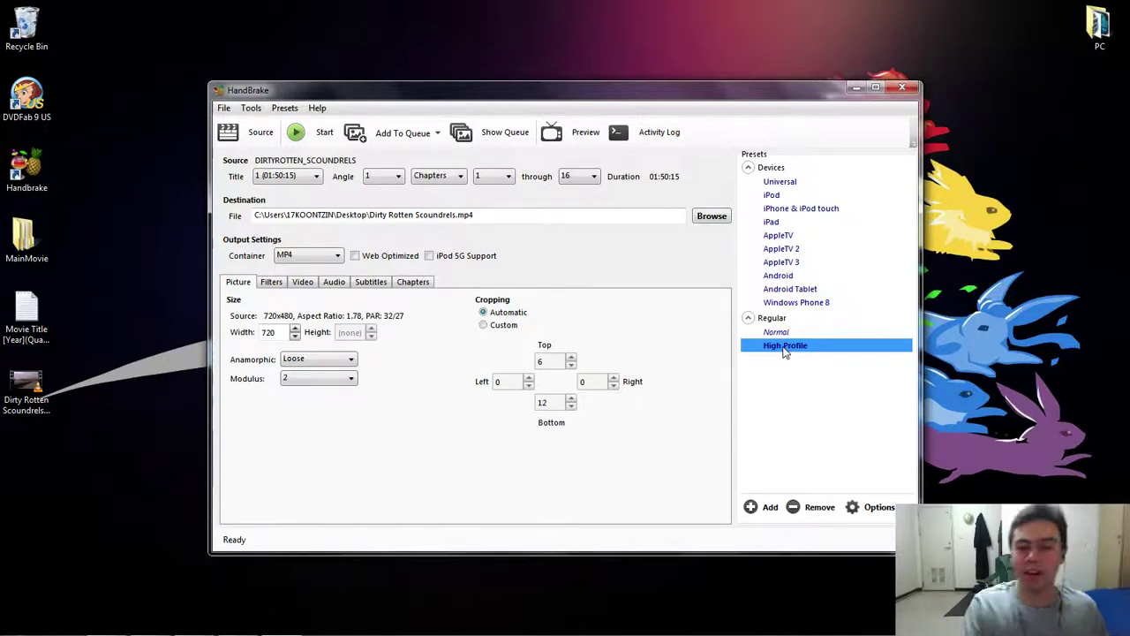
left_click(328, 284)
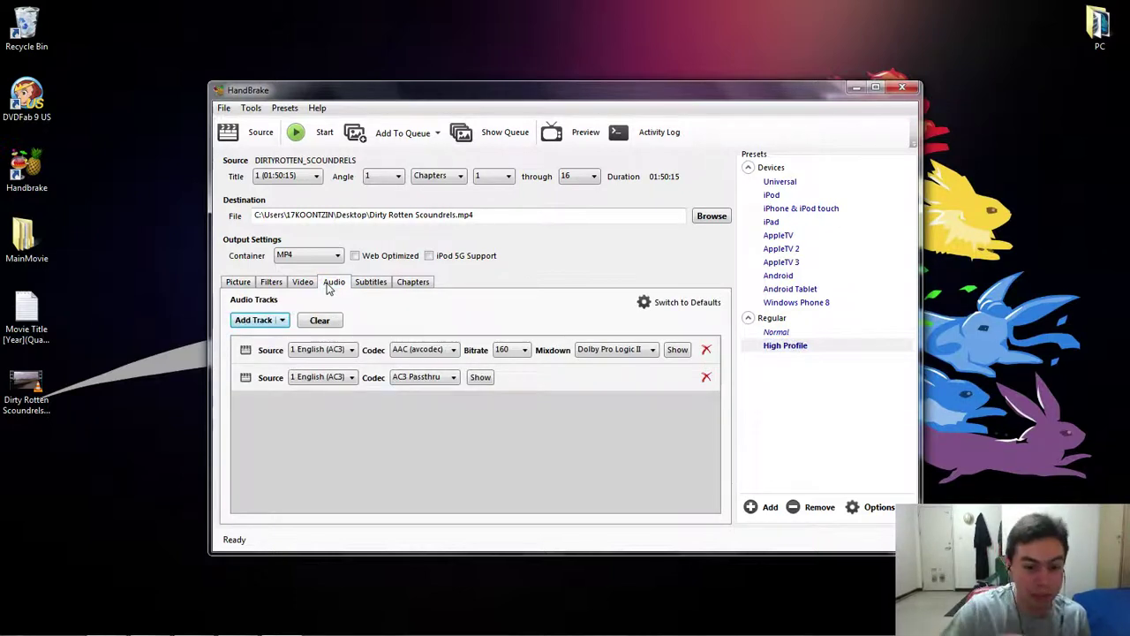
left_click(332, 351)
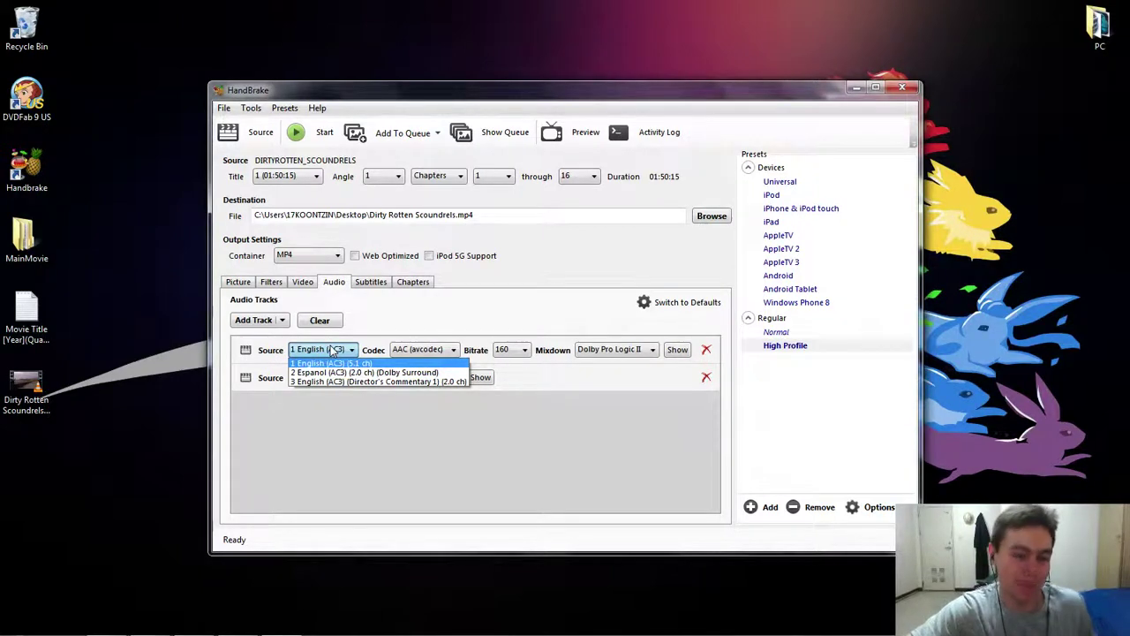
left_click(332, 350)
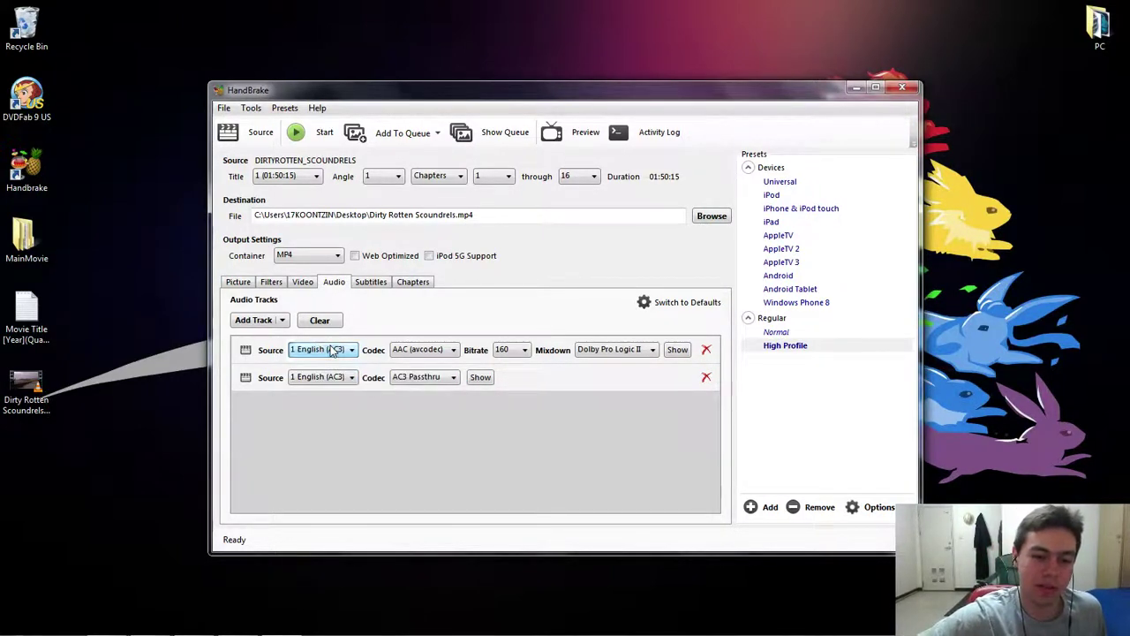
- Add two audio tracks sourced from 2 Espanol (AC3), setting the fourth to AC3 Passthru
left_click(253, 321)
left_click(254, 320)
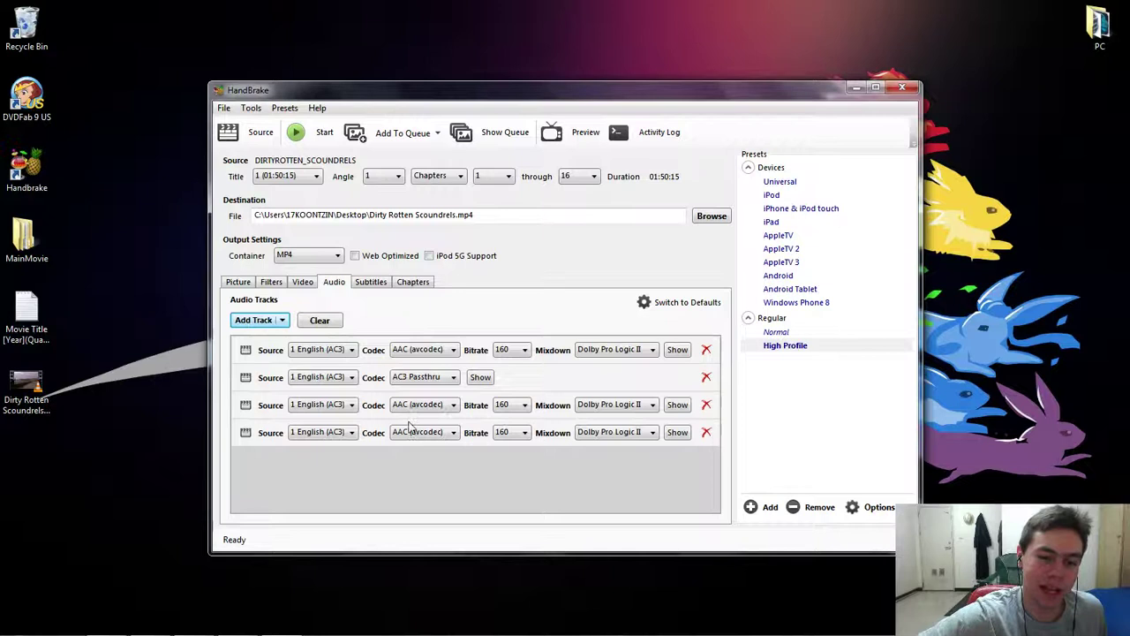
left_click(349, 405)
left_click(336, 427)
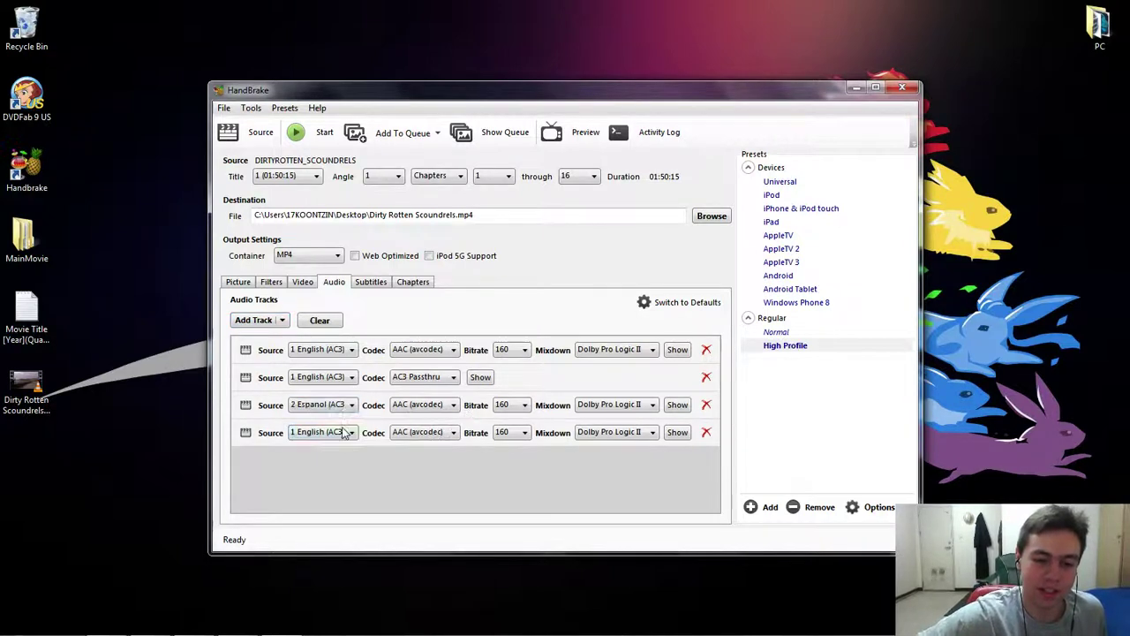
left_click(329, 432)
left_click(325, 454)
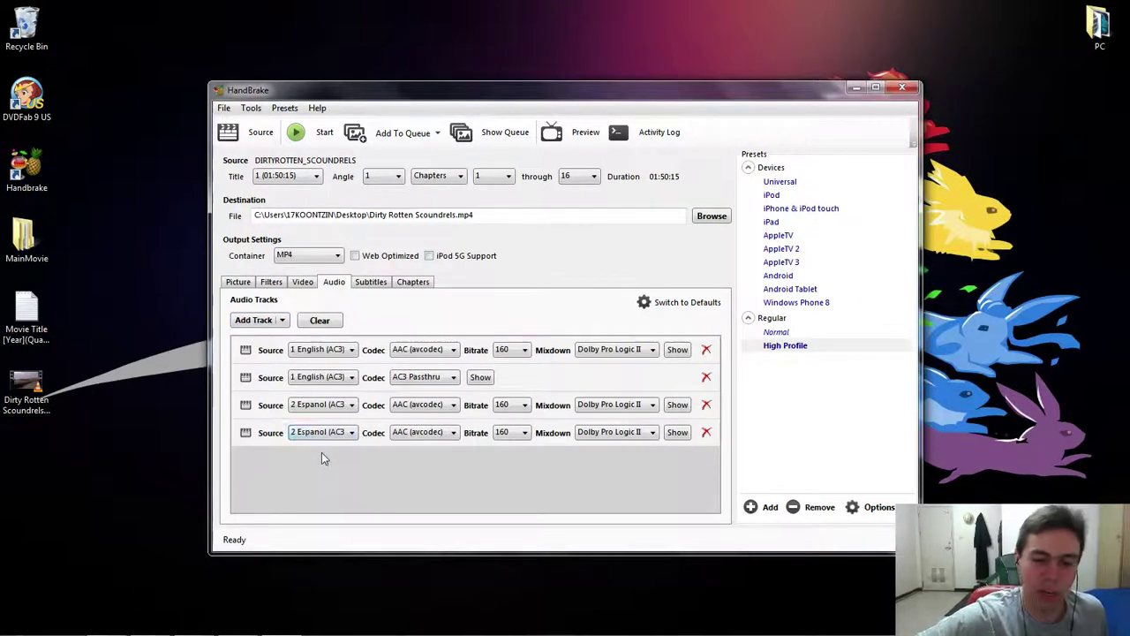
left_click(434, 436)
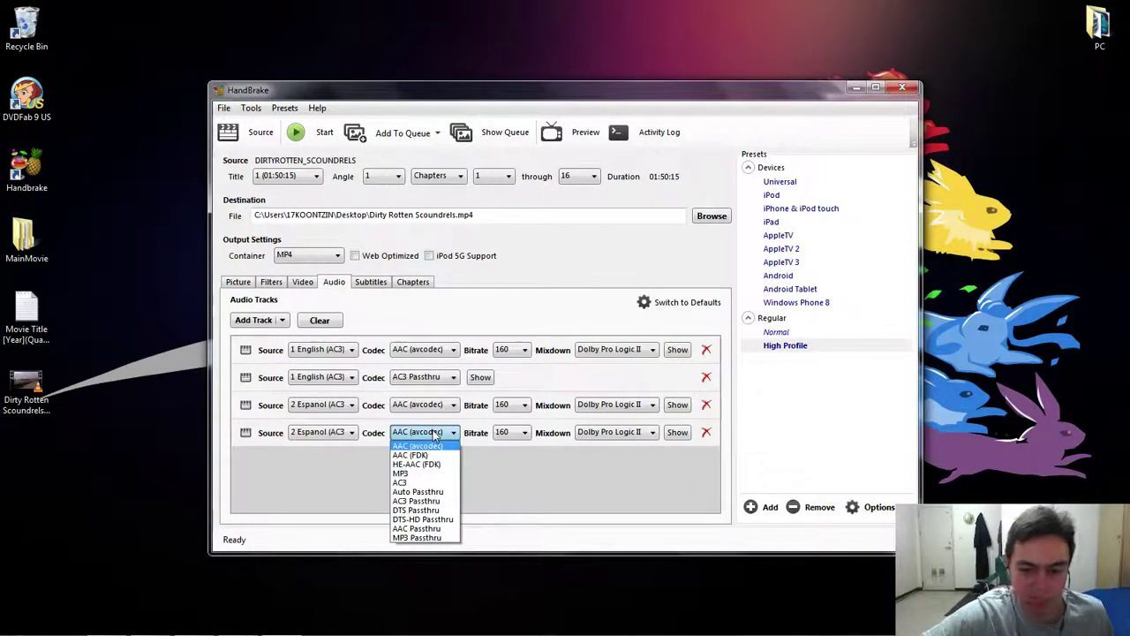
left_click(446, 501)
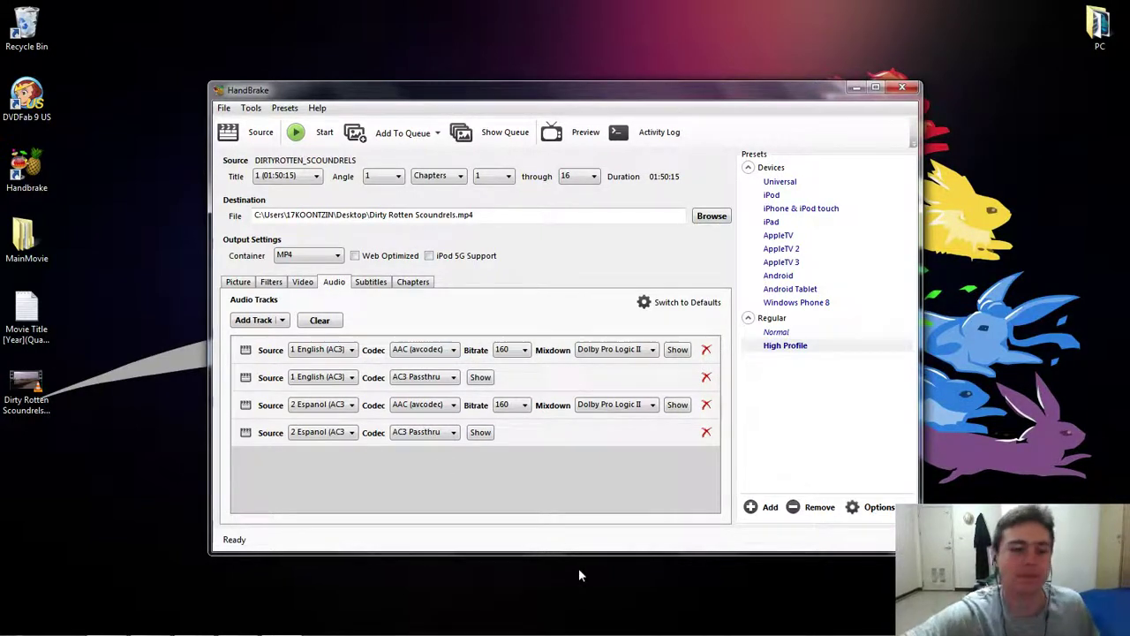
- Add an English (VobSub) subtitle track and make it the default
left_click(373, 285)
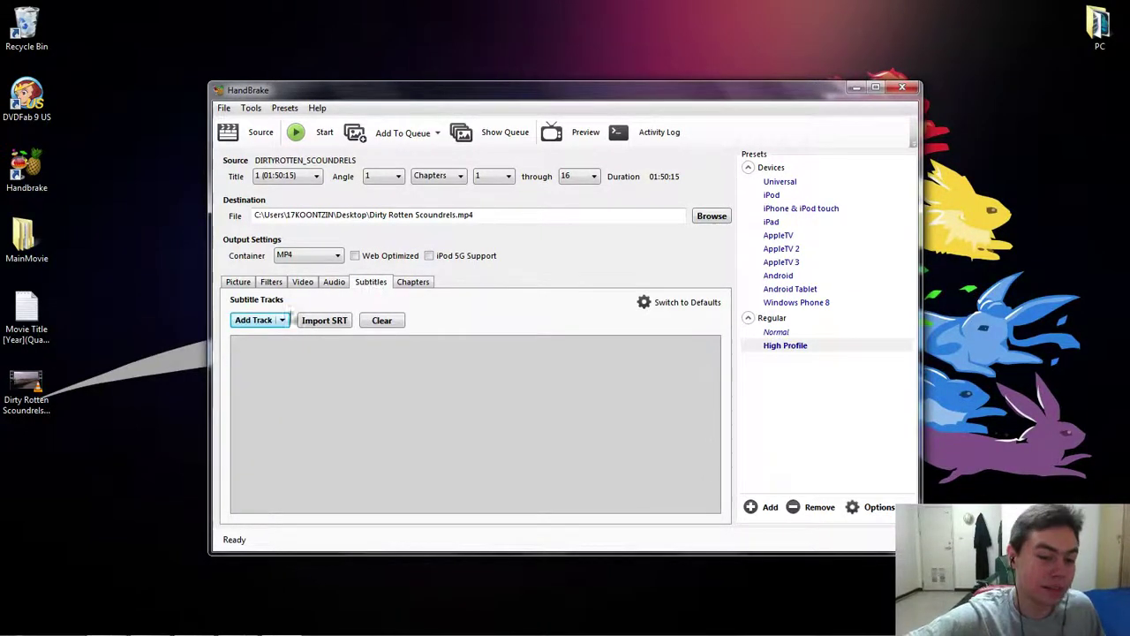
left_click(254, 324)
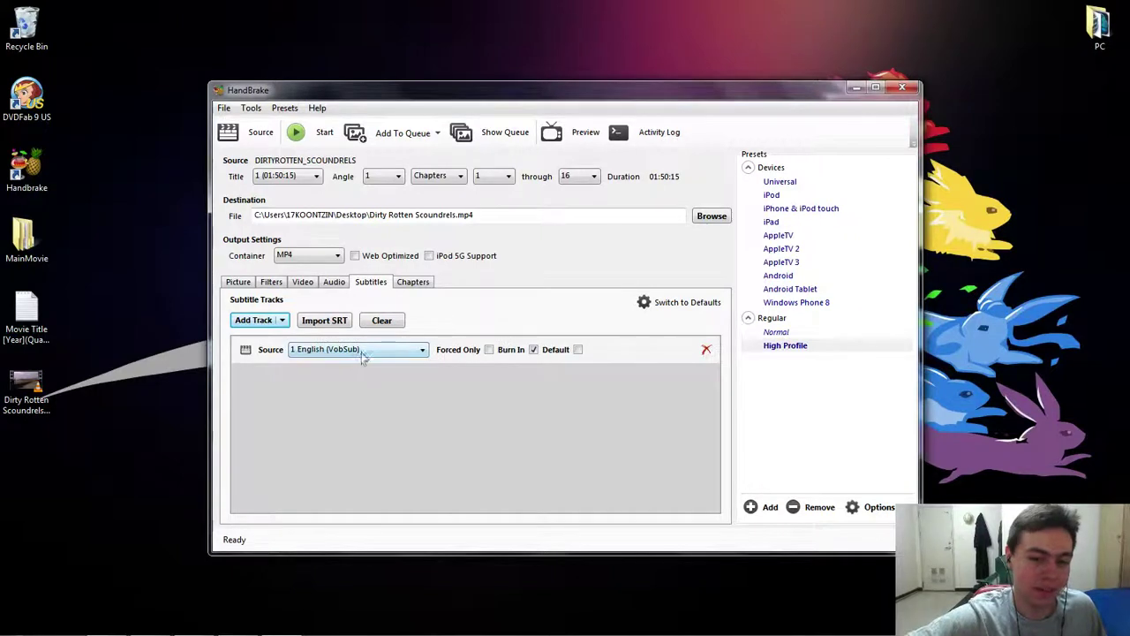
left_click(578, 350)
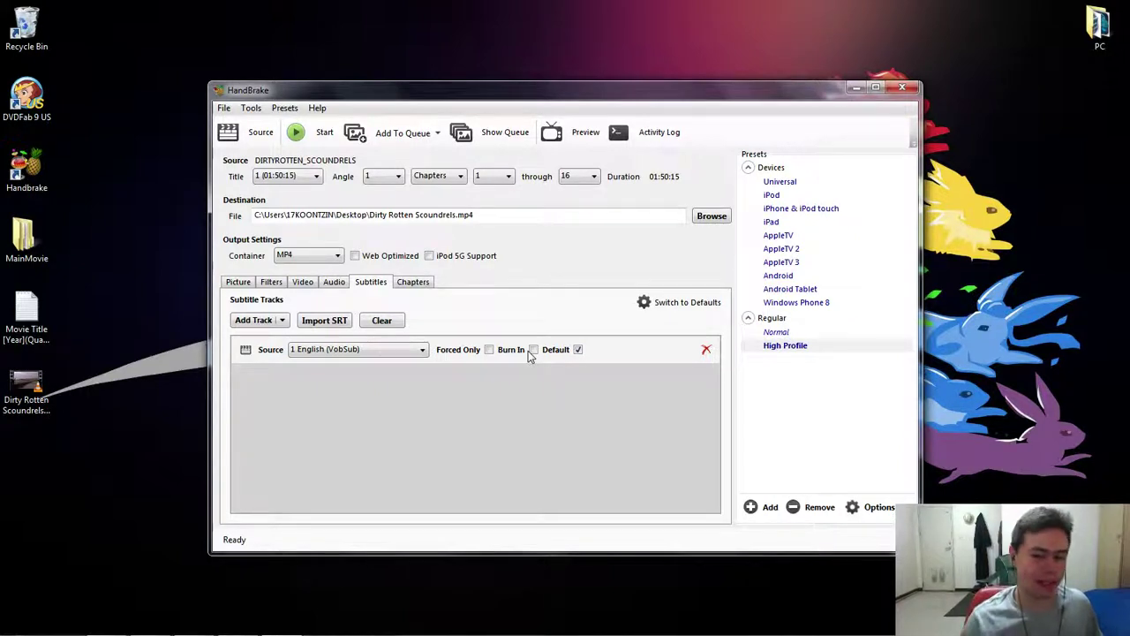
left_click(388, 350)
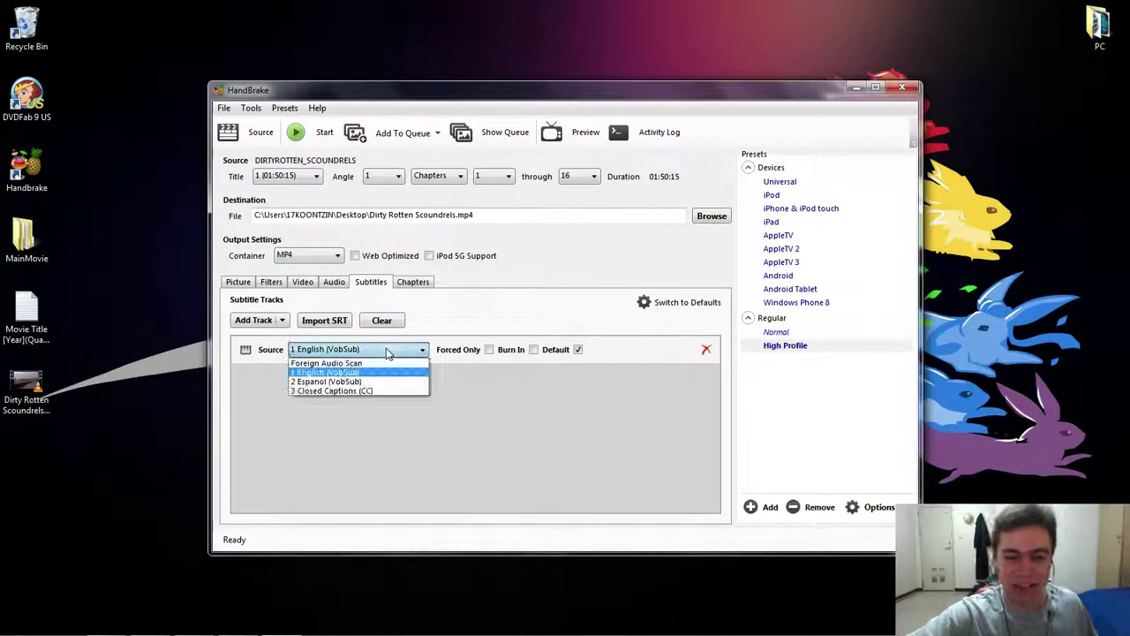
left_click(386, 354)
- Add a second subtitle track from 2 Espanol (VobSub) with Burn In unticked
left_click(256, 321)
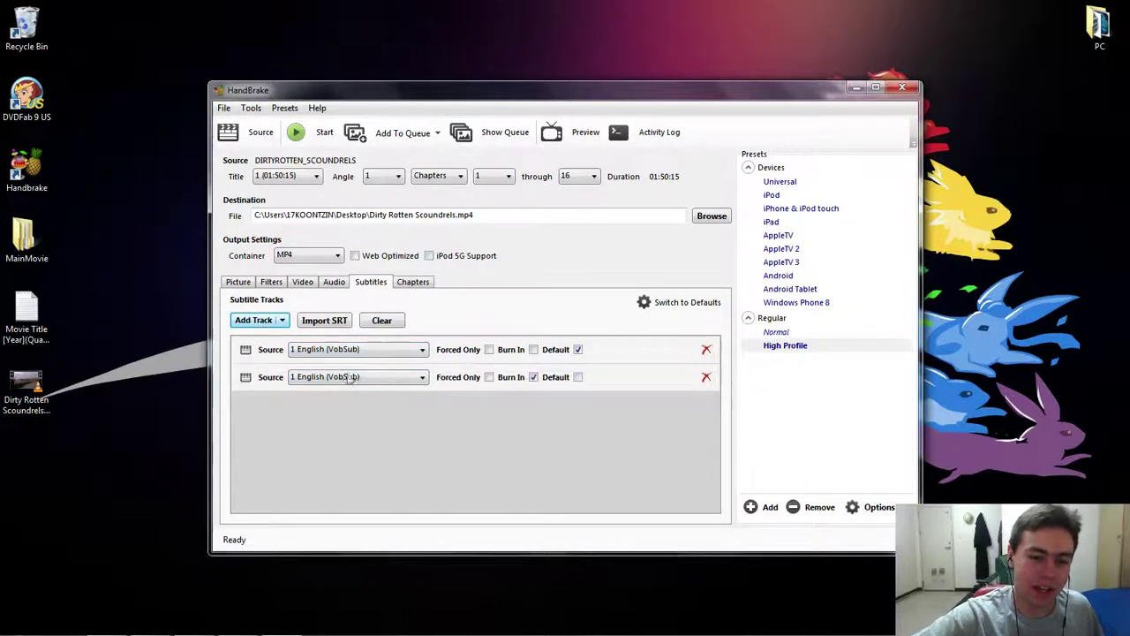
left_click(362, 380)
left_click(350, 412)
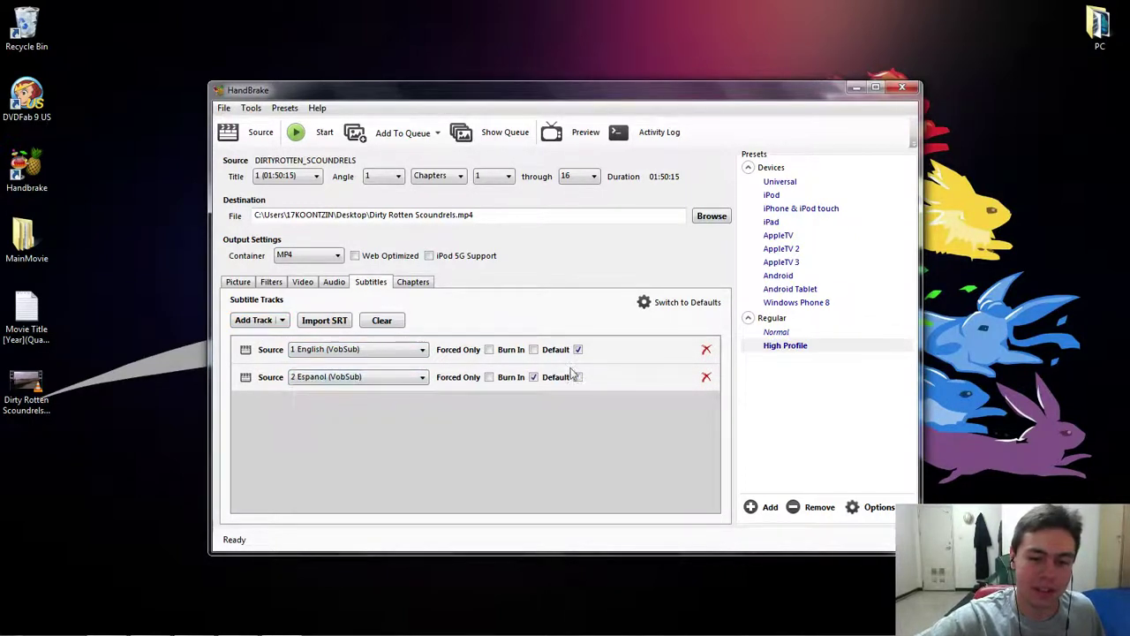
left_click(534, 378)
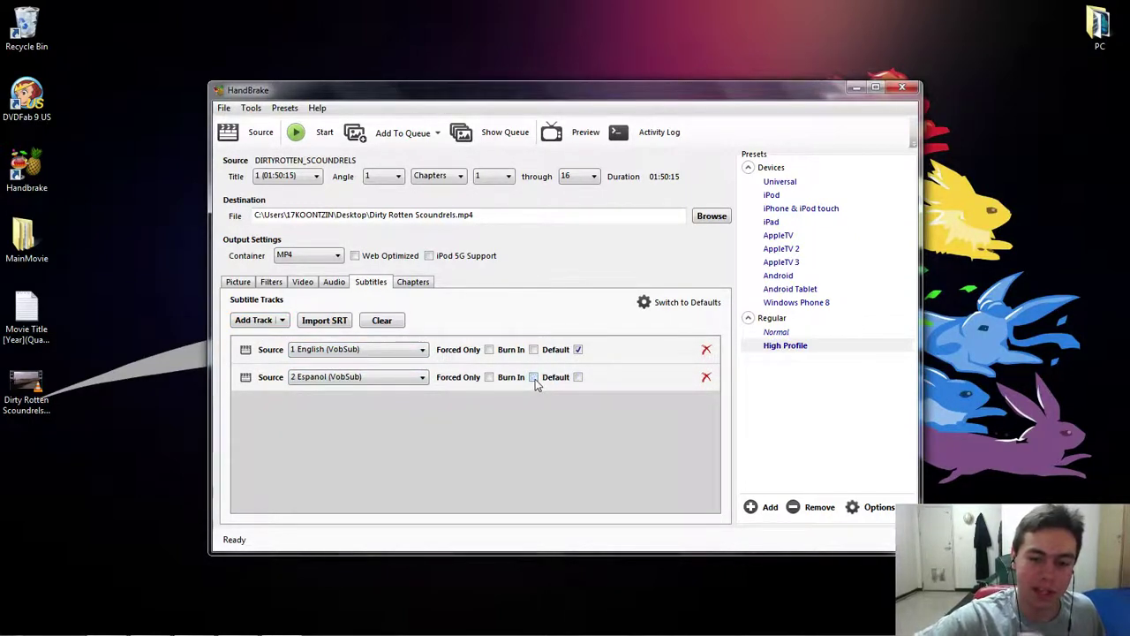
- Encode a preview clip starting at preview point 3 with a 30-second duration
left_click(580, 139)
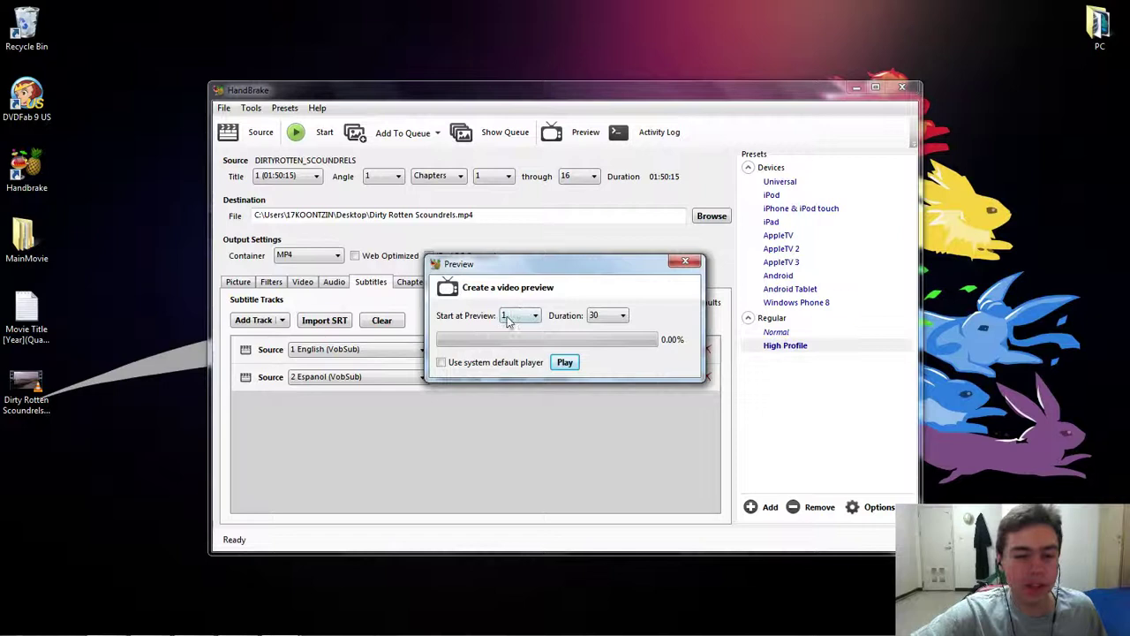
left_click(519, 316)
left_click(512, 351)
left_click(567, 363)
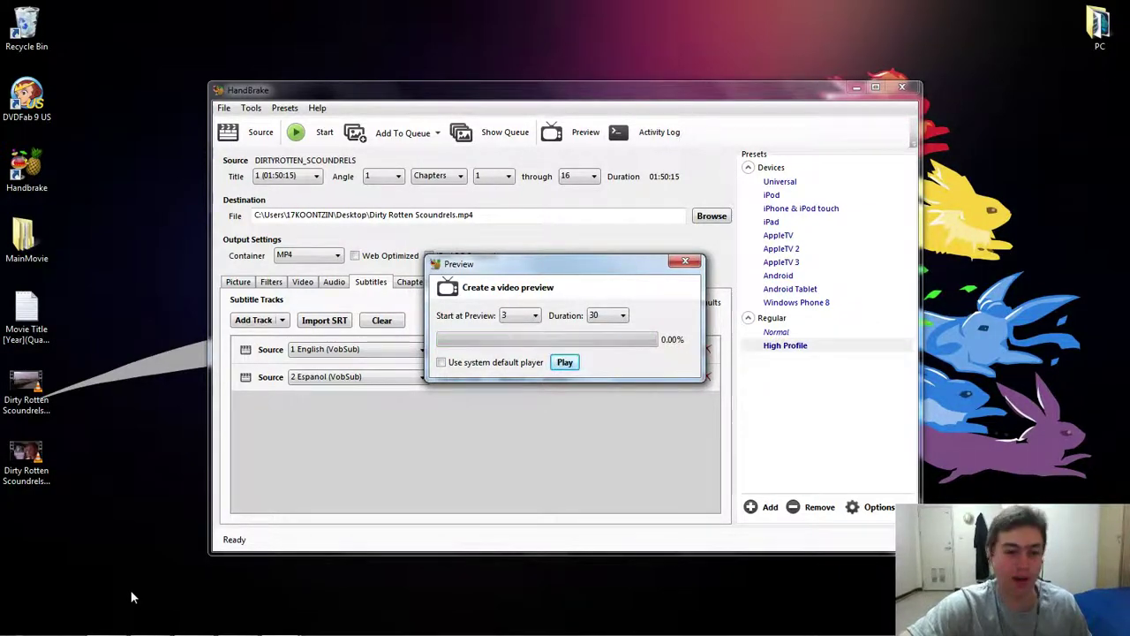
- Play the preview clip in VLC and turn on the English subtitles
double_click(27, 455)
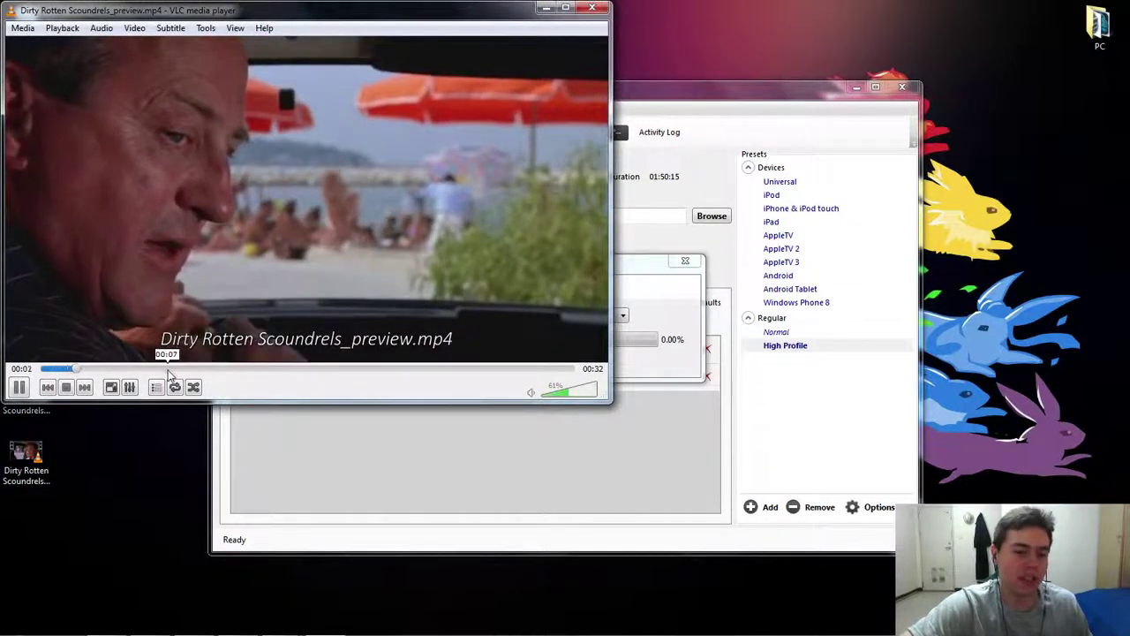
right_click(216, 256)
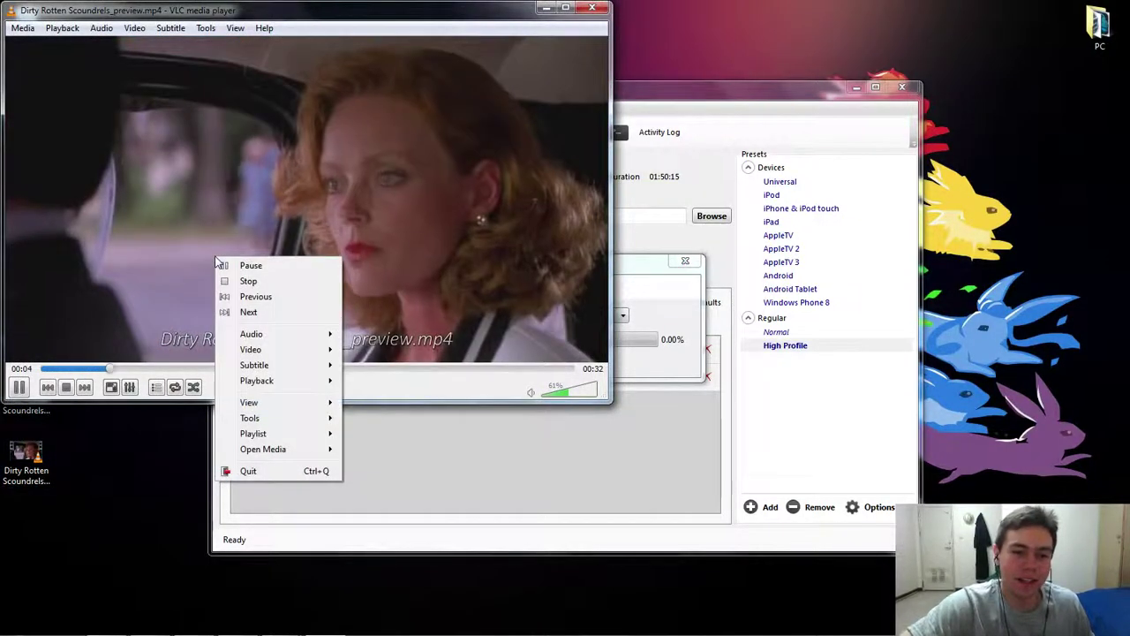
mouse_move(320, 365)
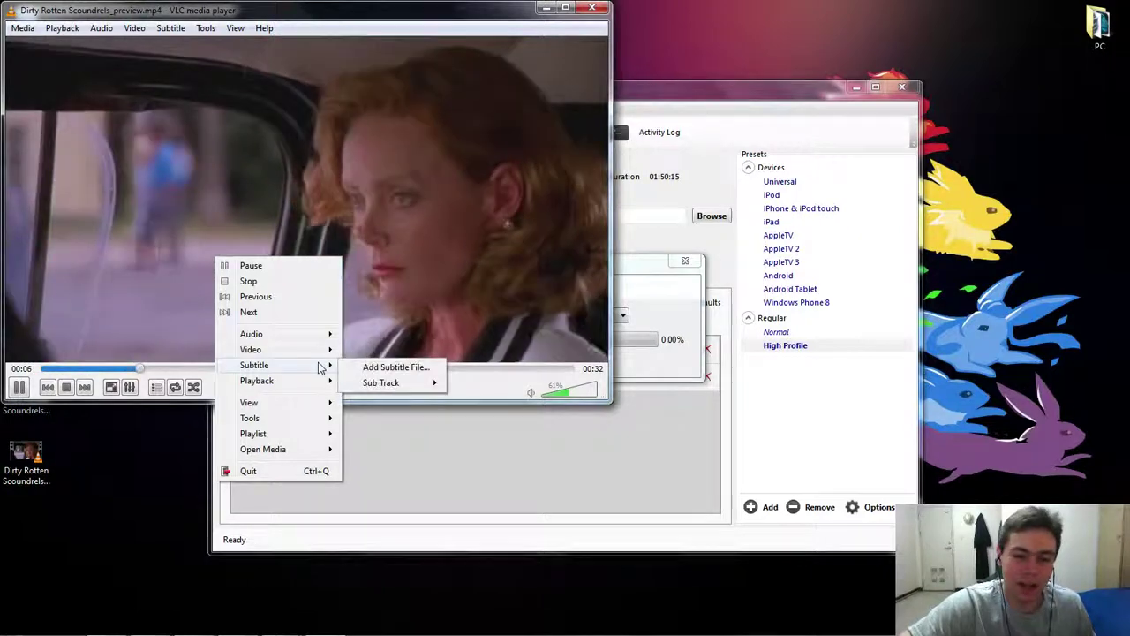
mouse_move(415, 382)
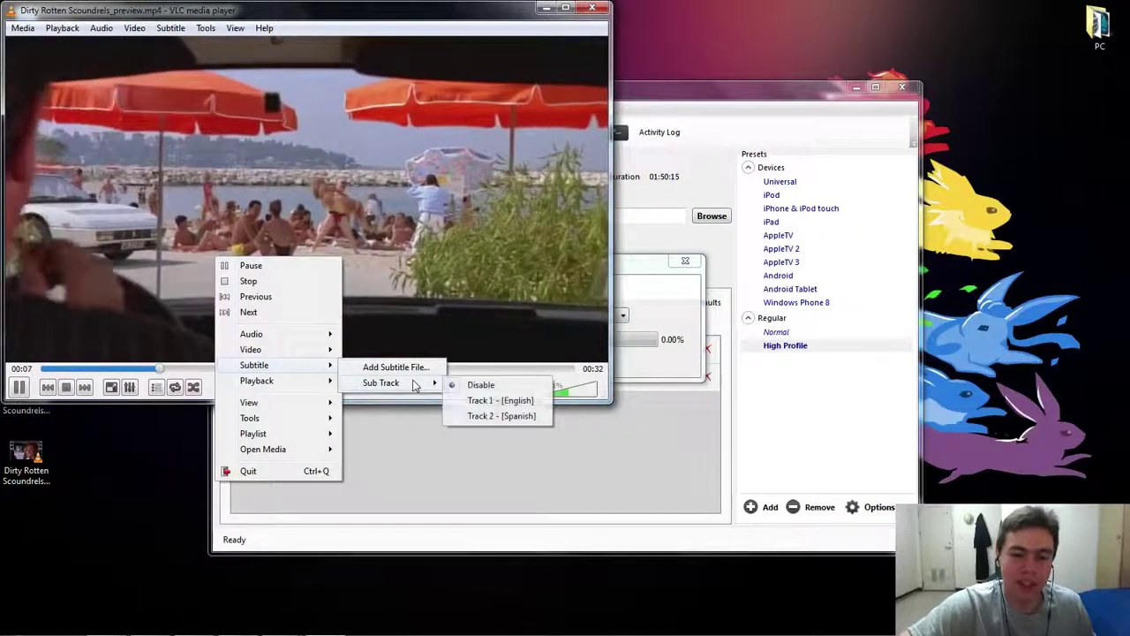
left_click(484, 401)
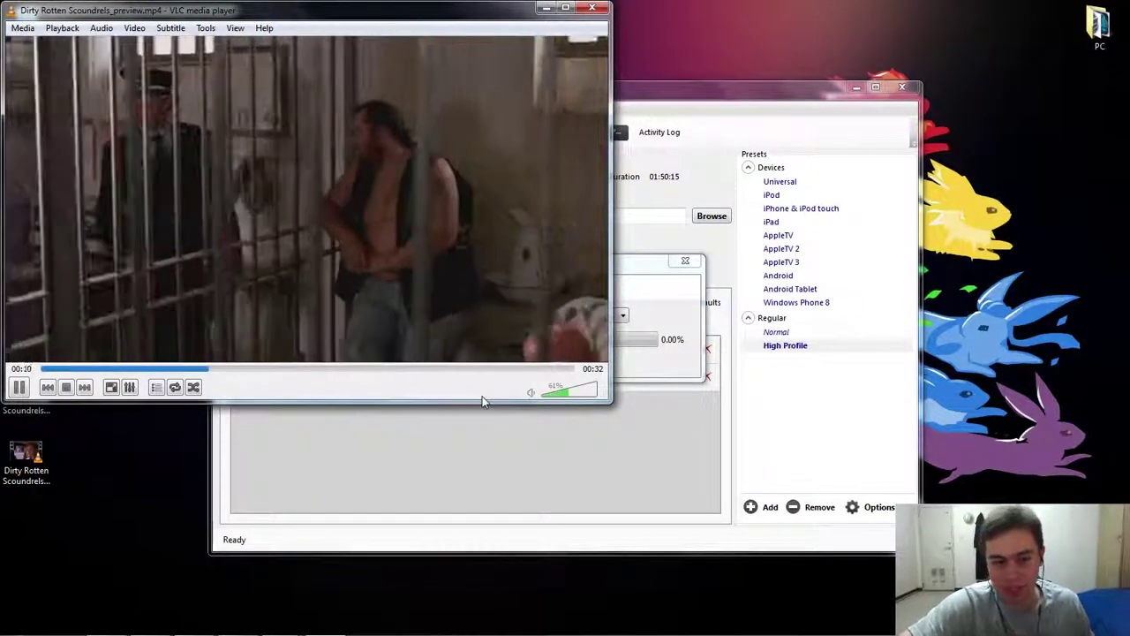
- Switch the audio to the Stereo - [Spanish] track, then close VLC
right_click(367, 302)
mouse_move(468, 373)
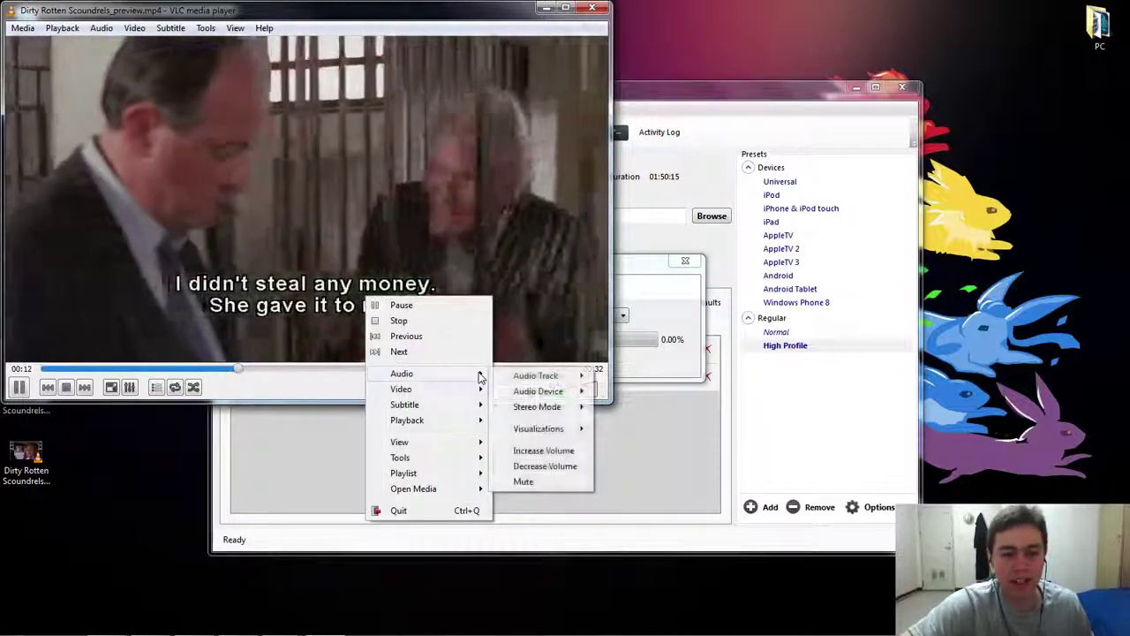
mouse_move(527, 377)
left_click(642, 423)
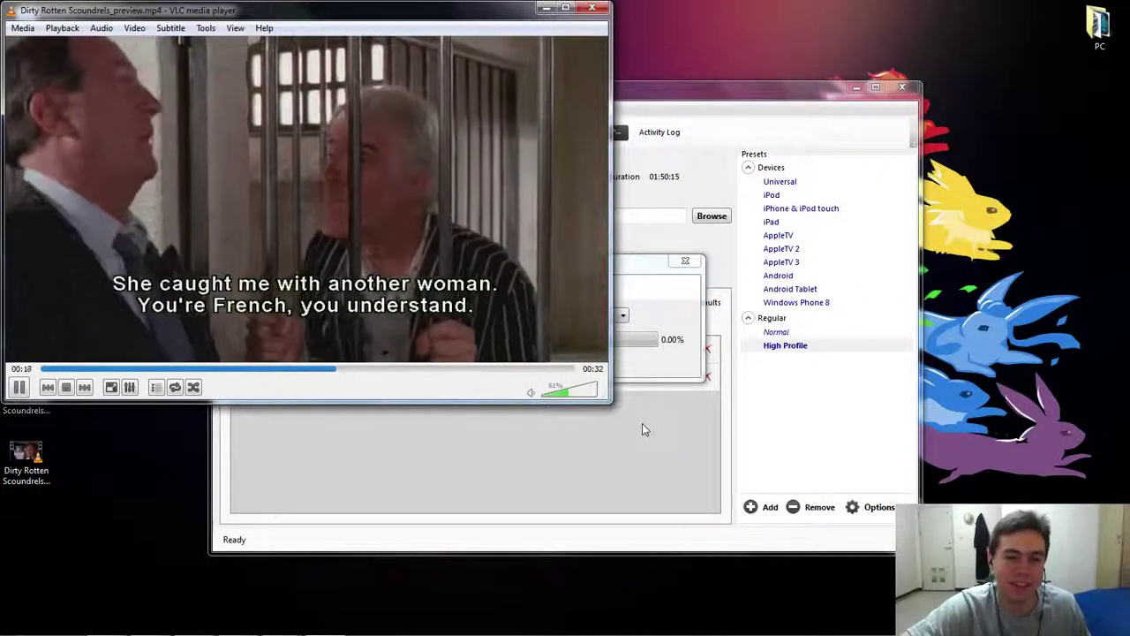
left_click(592, 8)
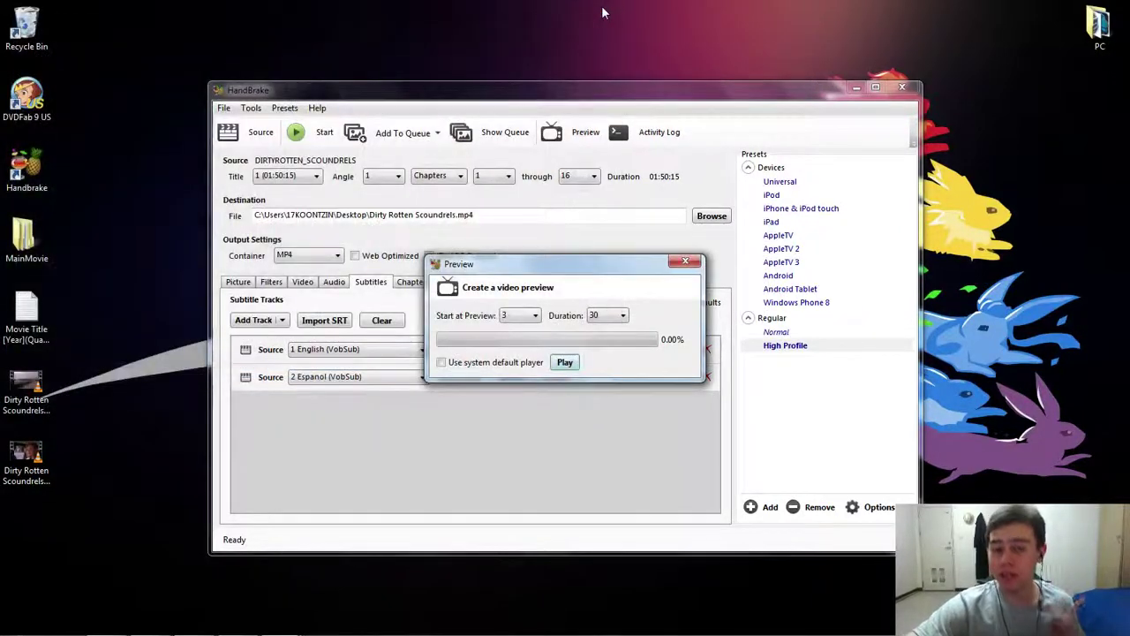
- Close the preview, recheck the Audio and Subtitles tabs, start the Dirty Rotten Scoundrels.mp4 encode, and show the queue
left_click(685, 262)
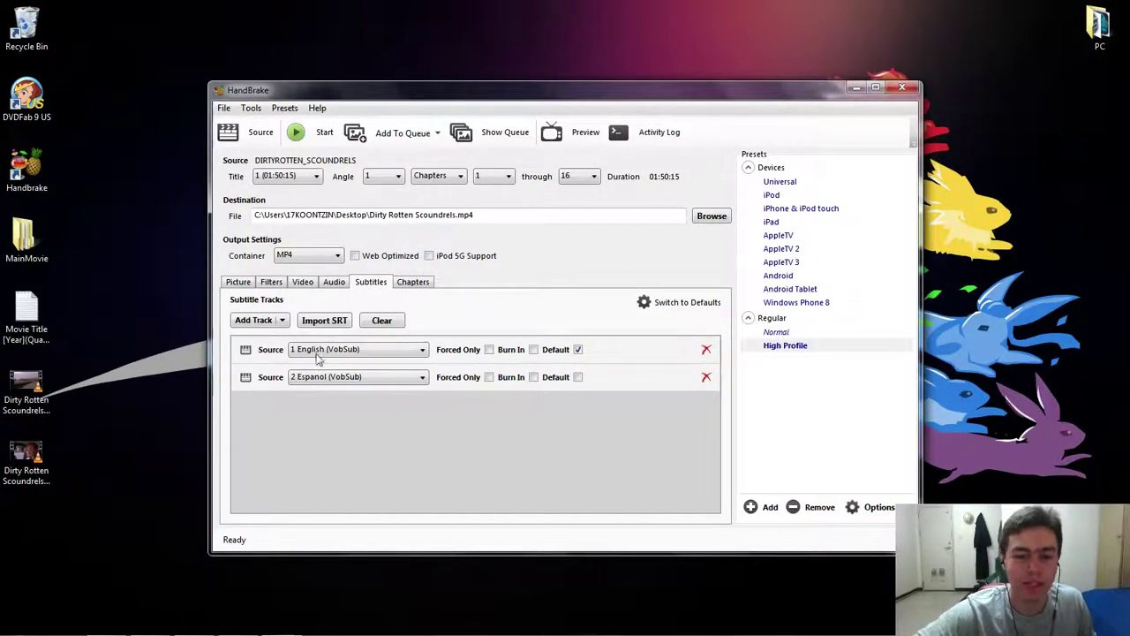
left_click(335, 283)
left_click(370, 283)
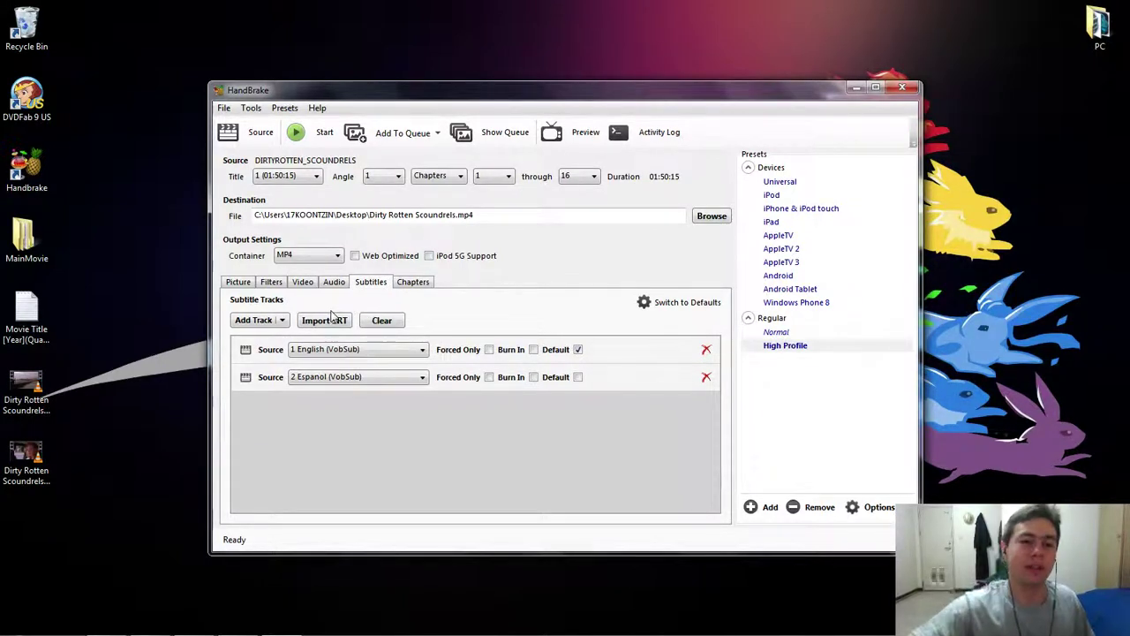
left_click(306, 133)
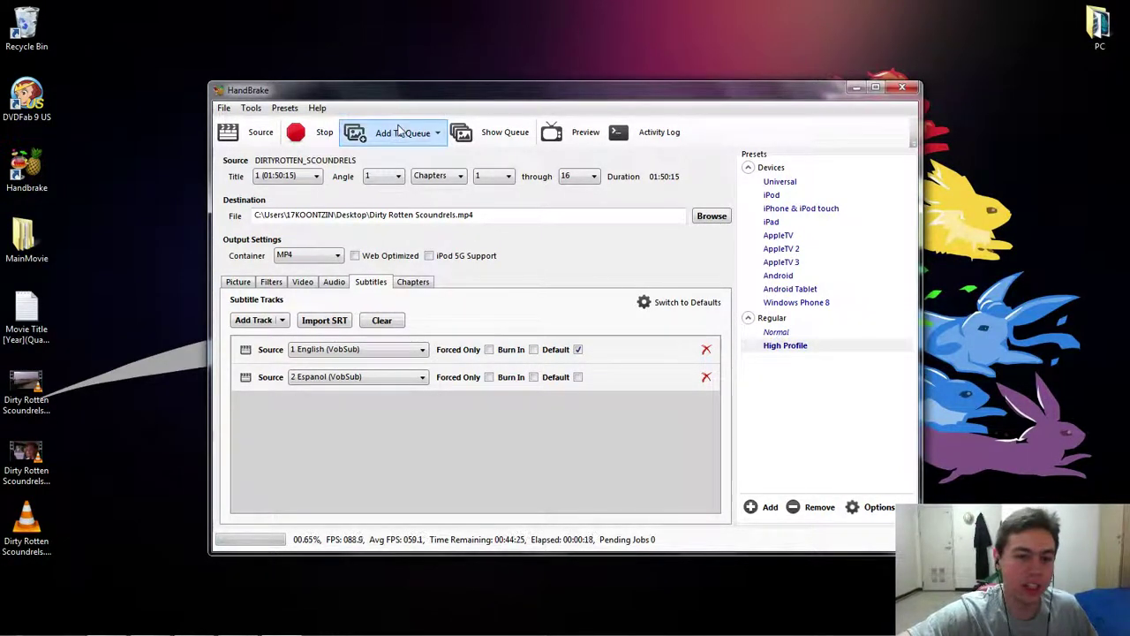
left_click(496, 132)
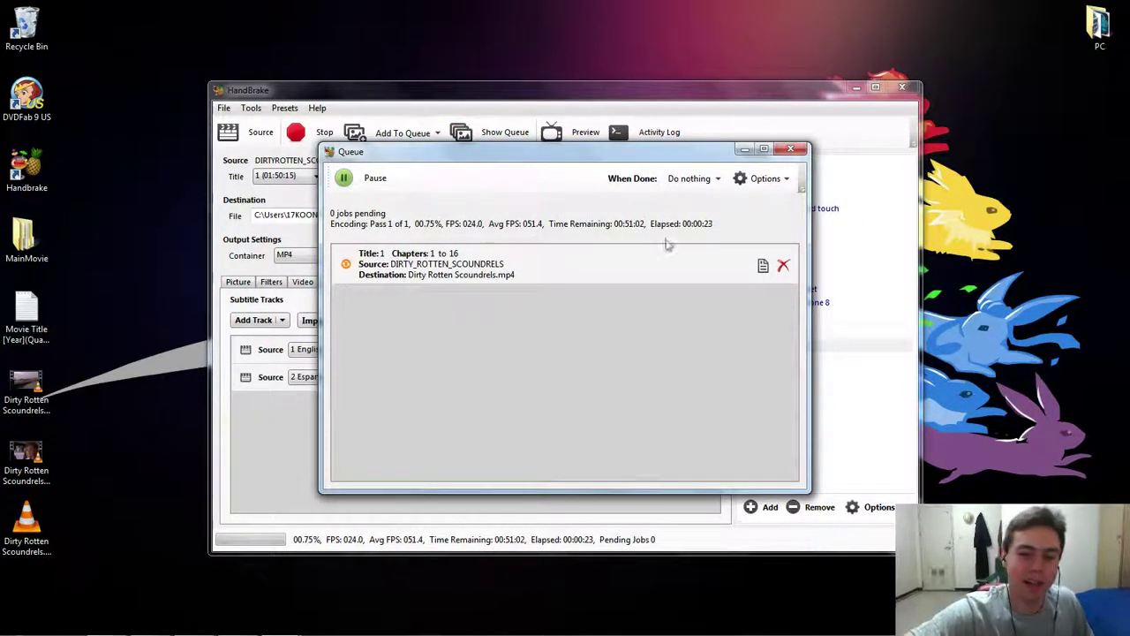
- Keep the When Done action at Do nothing, close the Queue window, then exit HandBrake
left_click(705, 180)
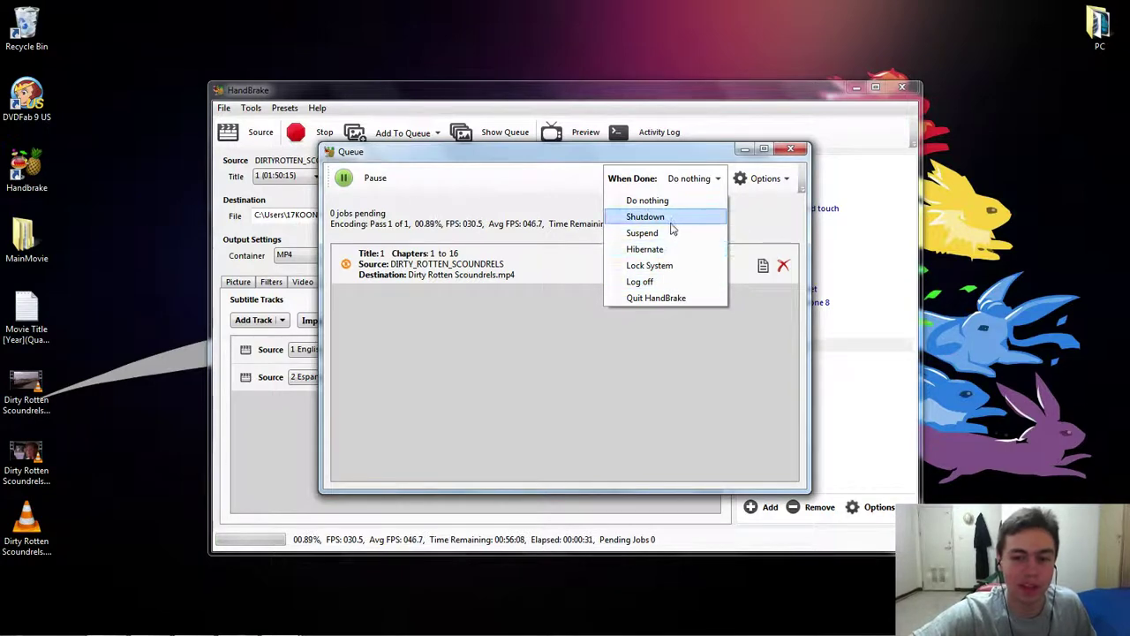
left_click(748, 216)
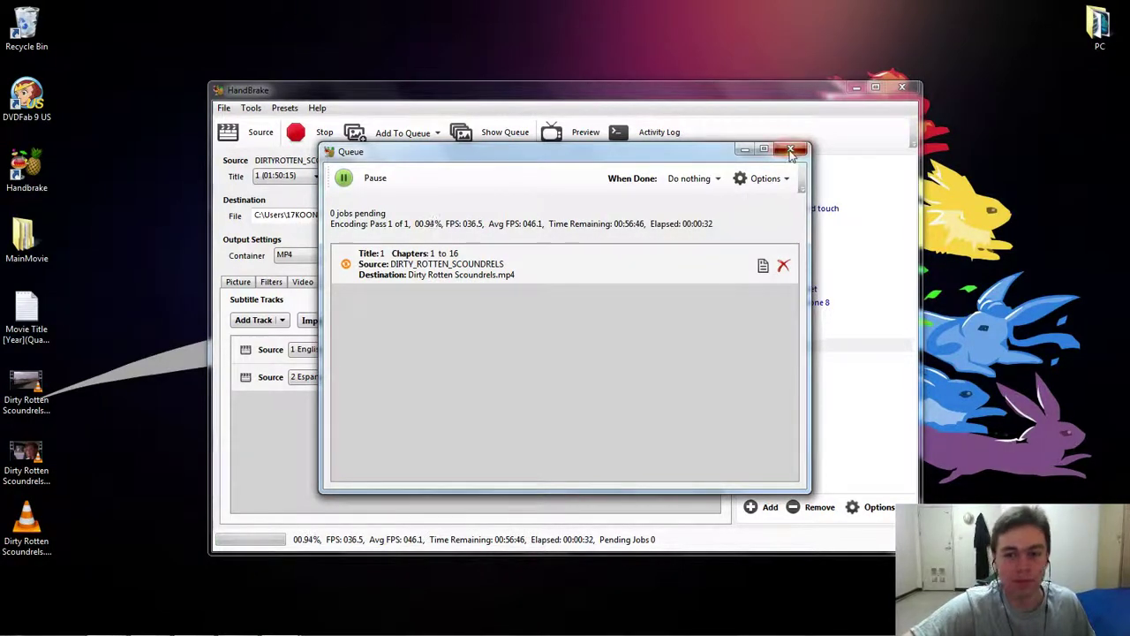
left_click(791, 149)
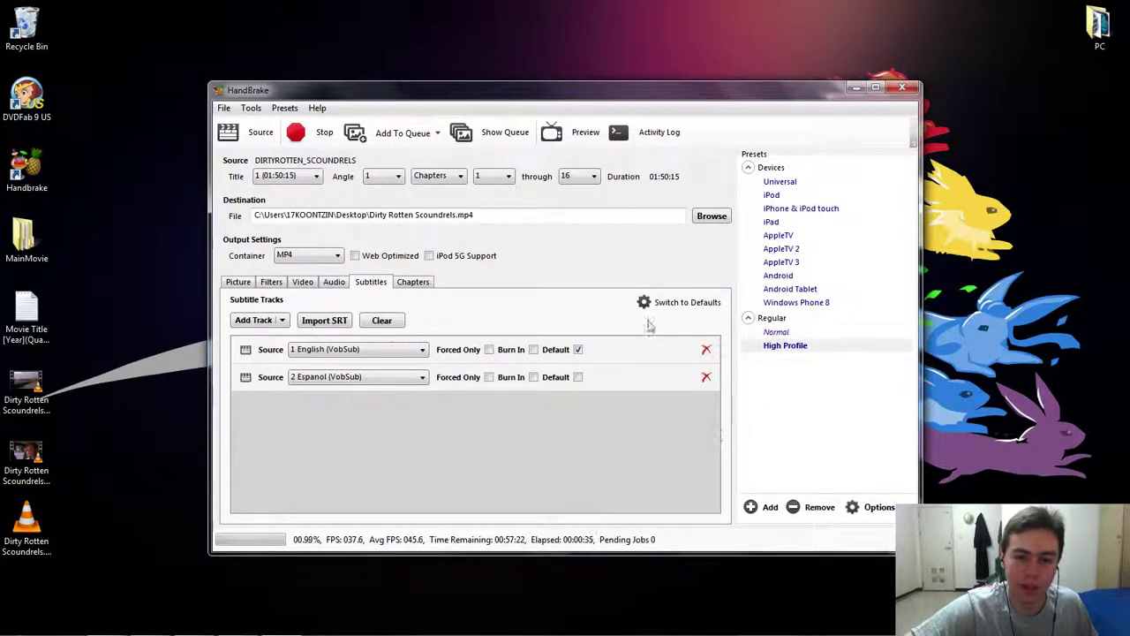
left_click(314, 146)
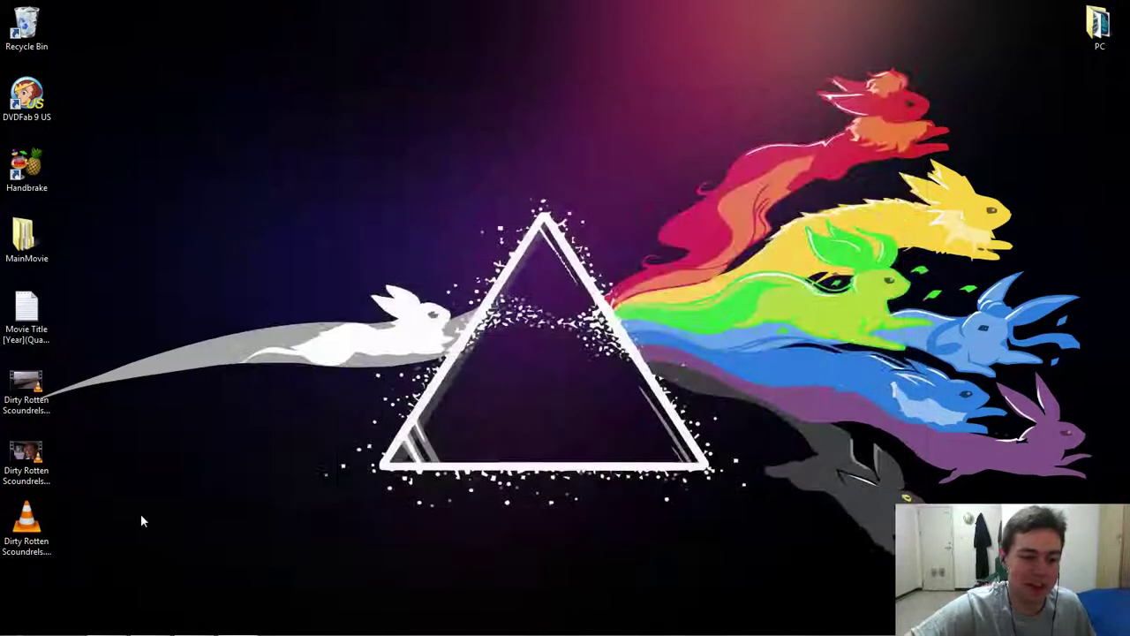
- Delete the two lower Dirty Rotten Scoundrels icons and drag Movie Title [Year](Quality).txt toward the desktop centre
left_click_drag(93, 455, 29, 565)
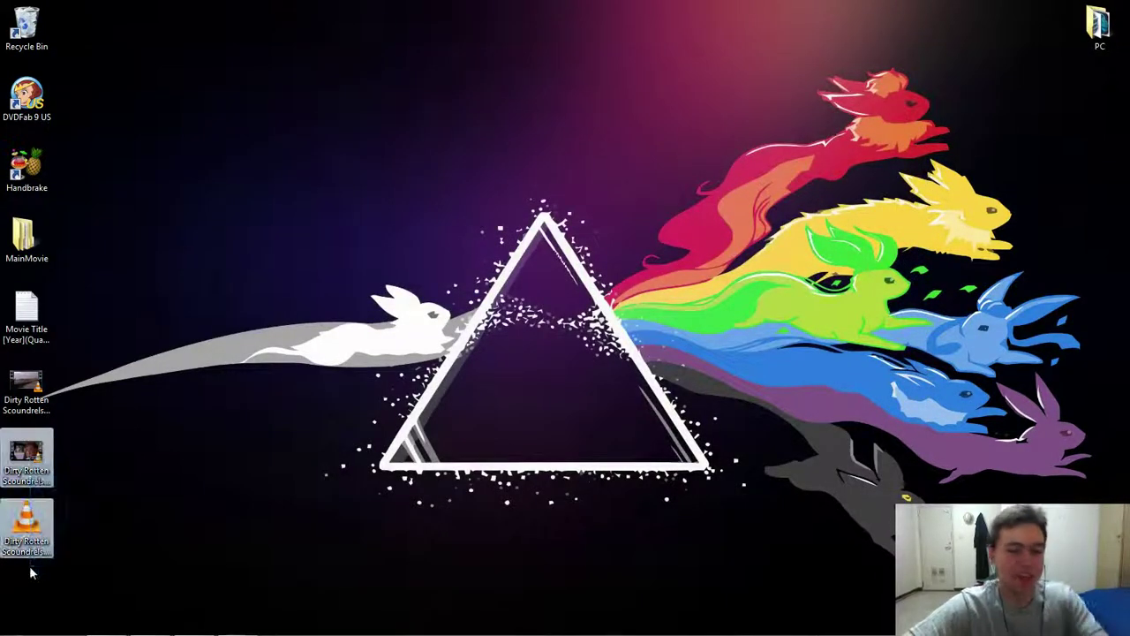
key("Return")
key("Return")
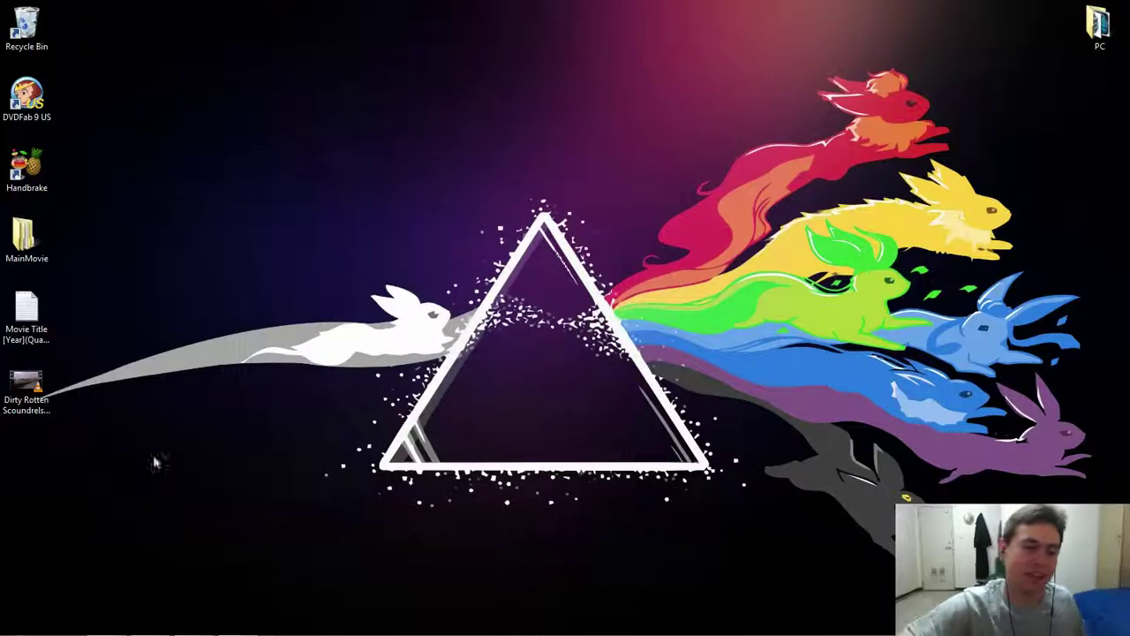
left_click(35, 402)
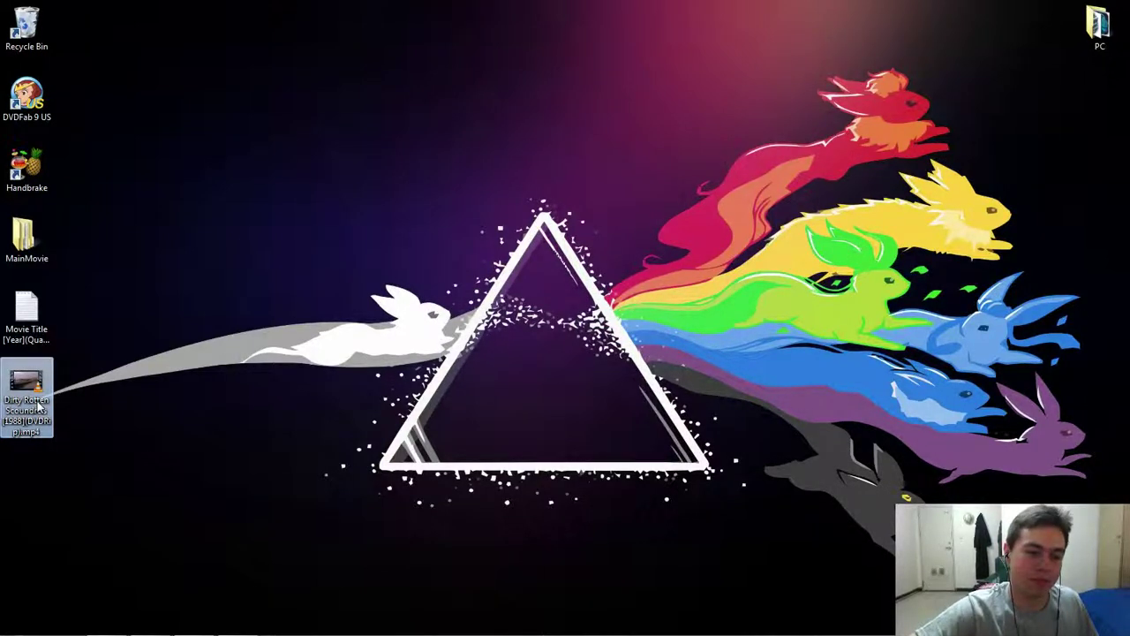
left_click(26, 325)
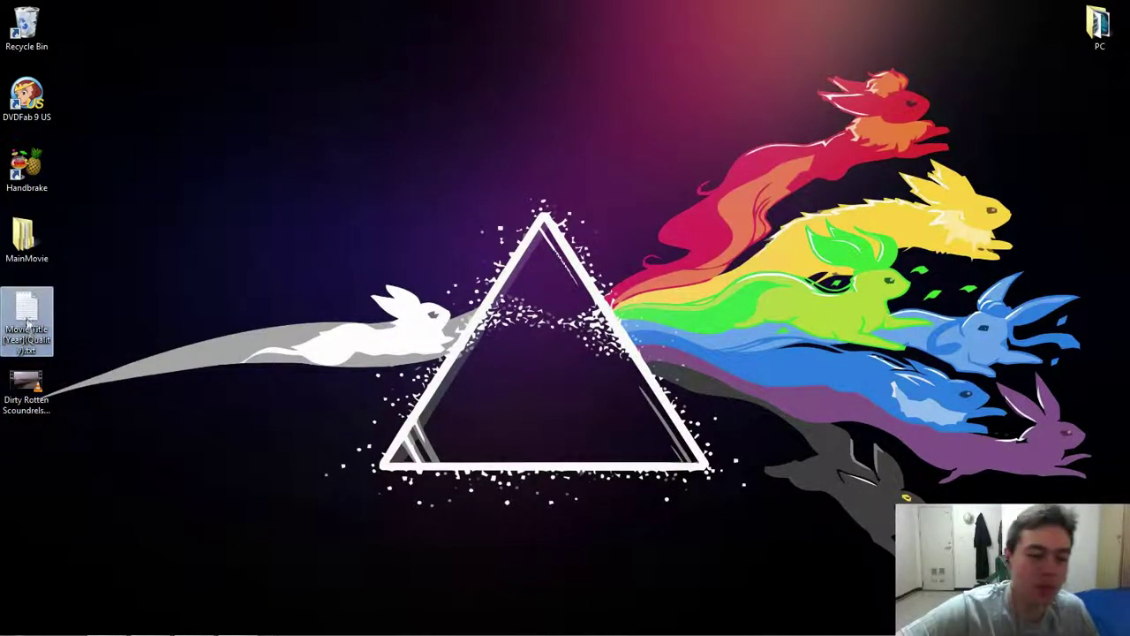
left_click_drag(26, 325, 349, 184)
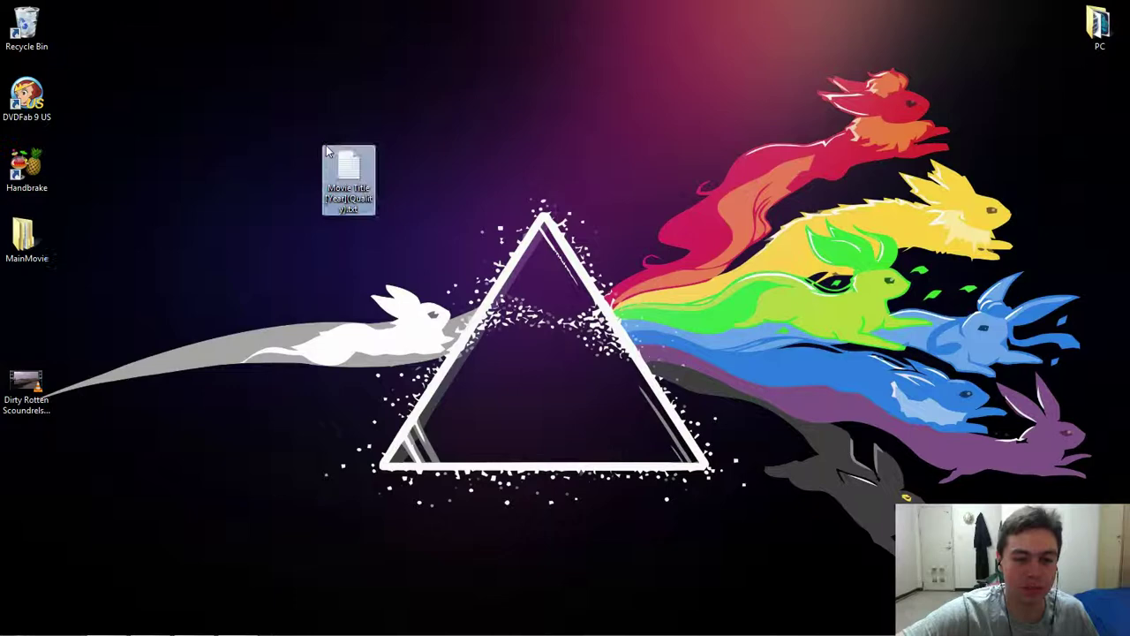
- Open Movie Title [Year](Quality).txt in Notepad and compare its quality levels with the movie's file name
double_click(358, 202)
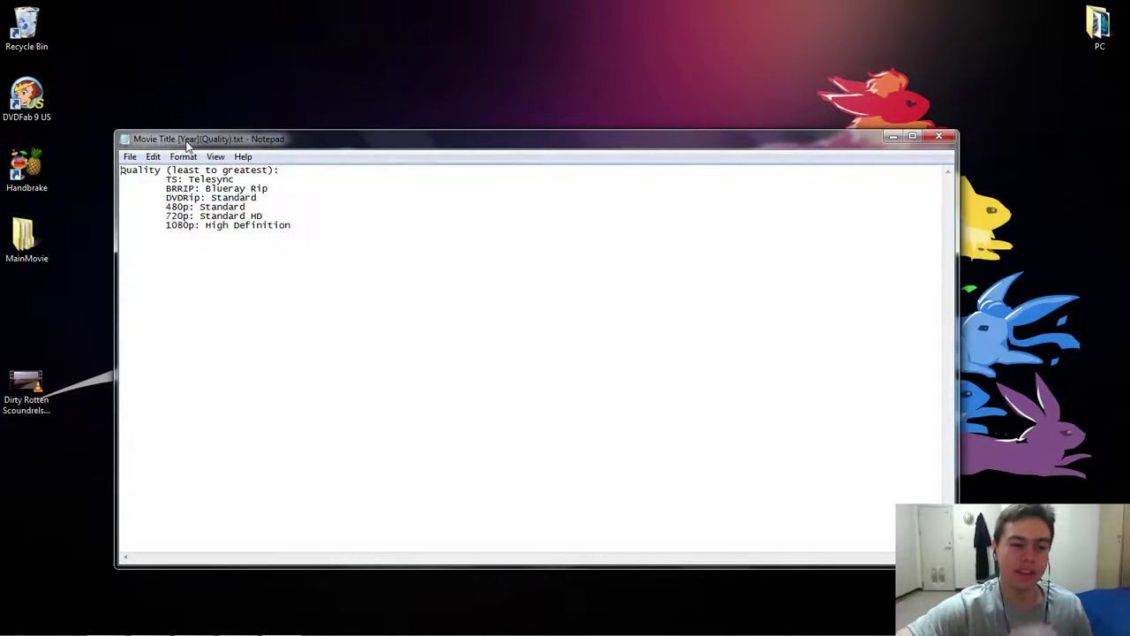
left_click(27, 393)
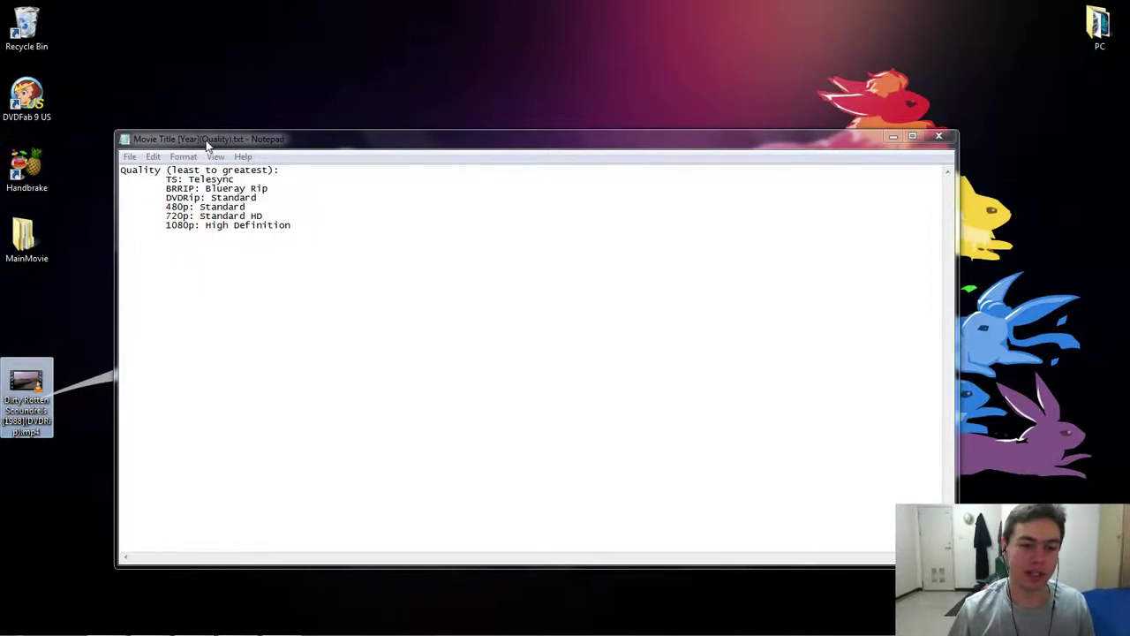
left_click(208, 226)
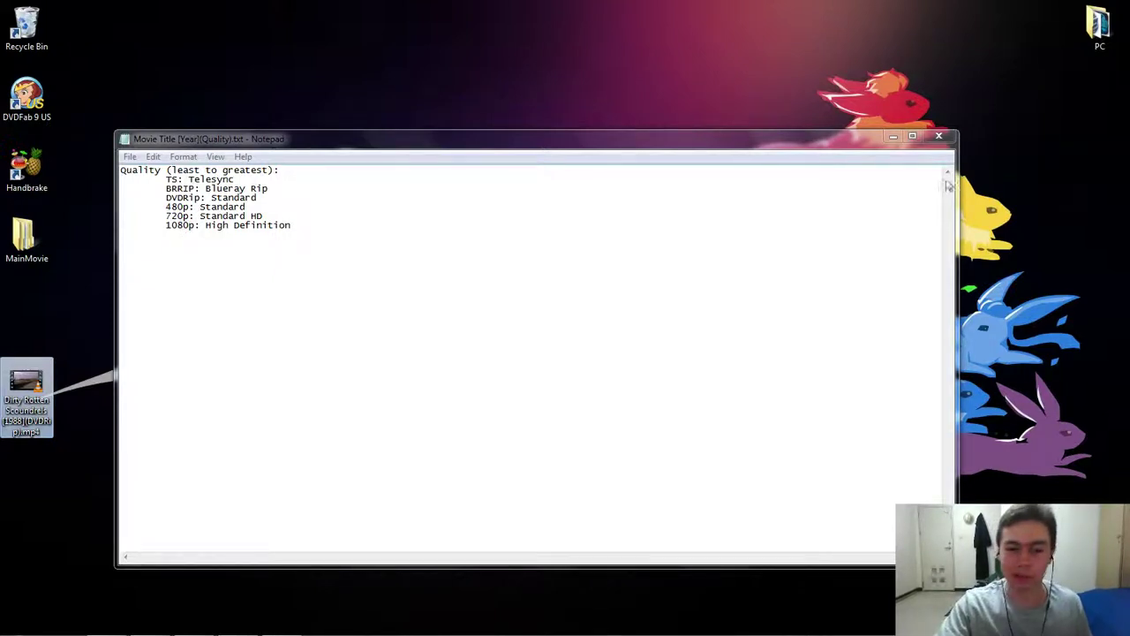
- Close Notepad and drag Movie Title [Year](Quality).txt back into the left icon column
left_click(942, 142)
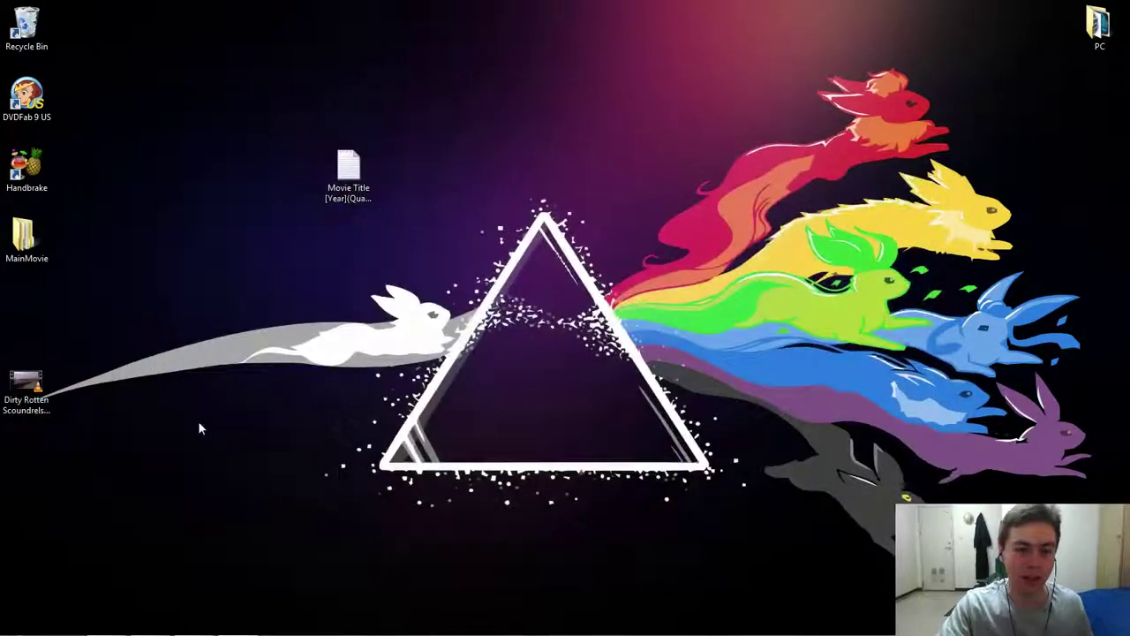
left_click_drag(348, 176, 73, 305)
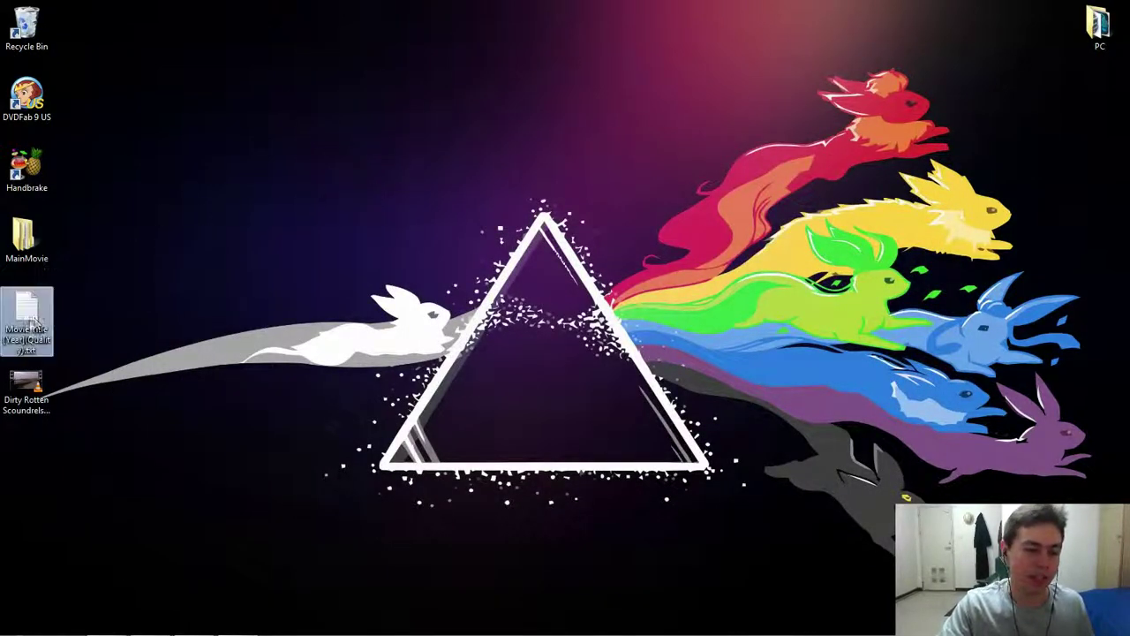